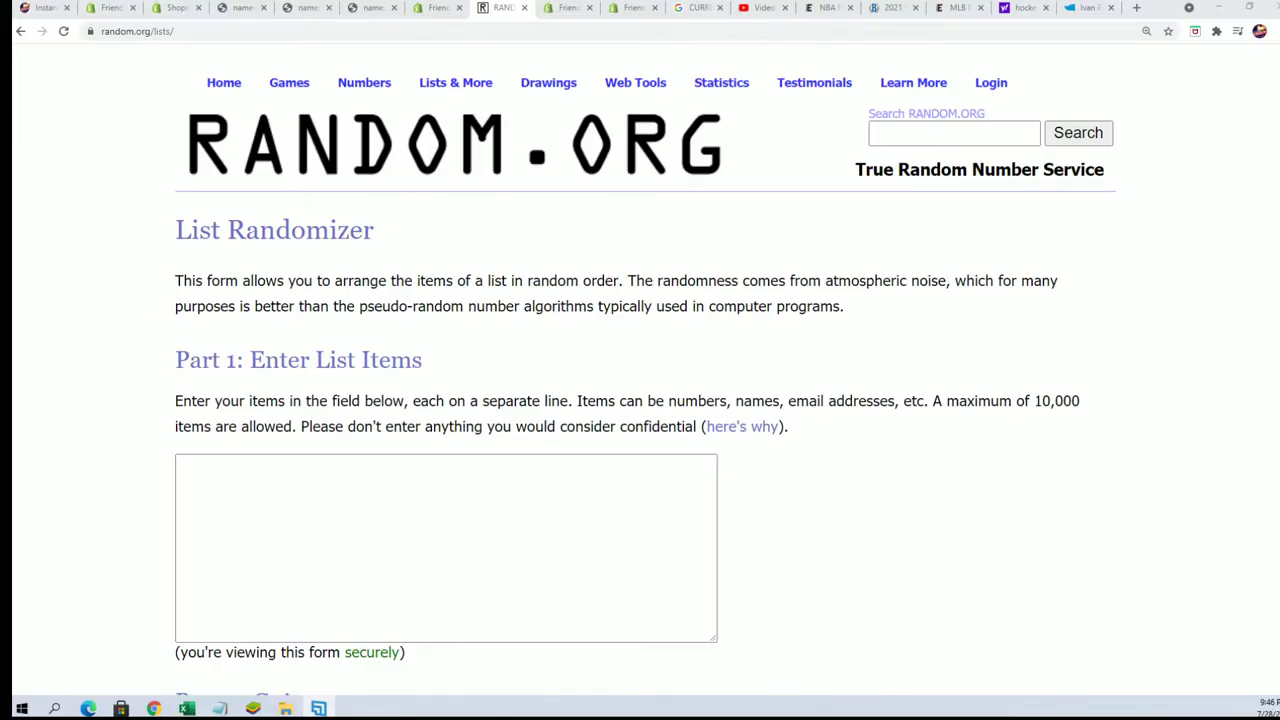
Step: Copy the 30 owner names from the Notepad list and paste them into the List Randomizer box
{"action": "left_click", "coordinate": [318, 708]}
{"action": "left_click_drag", "start_coordinate": [940, 12], "coordinate": [893, 44]}
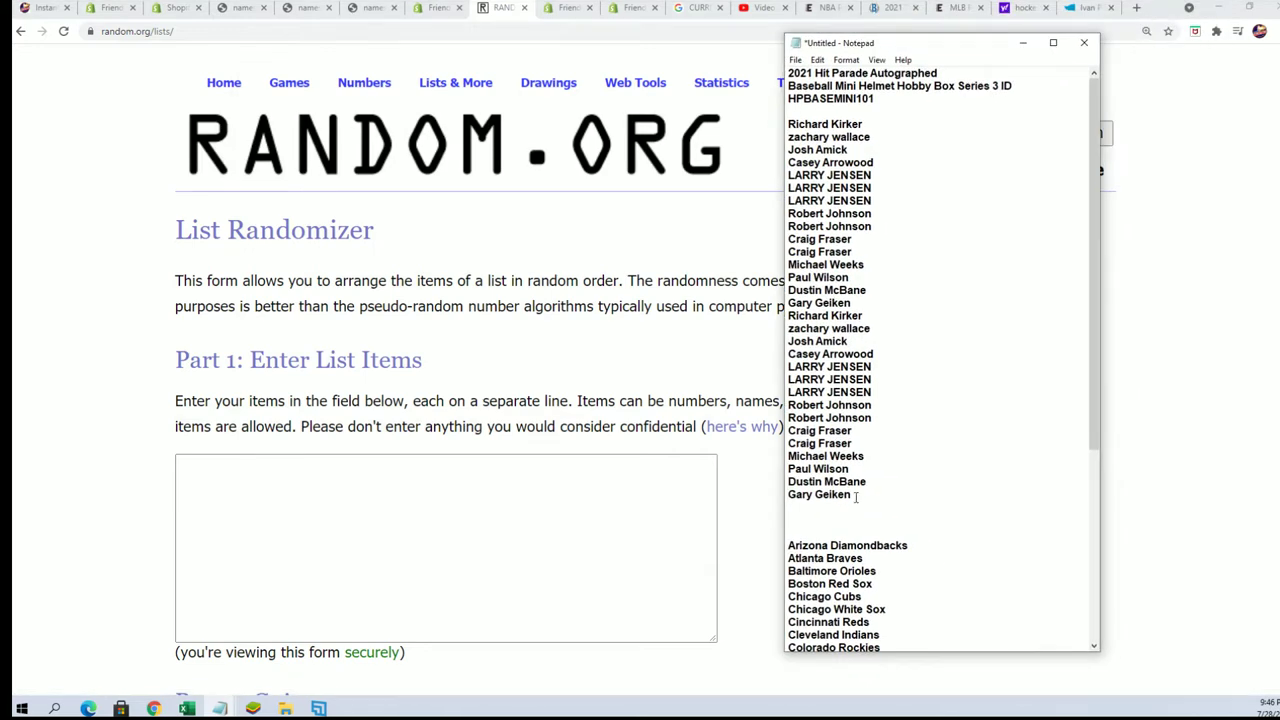
{"action": "left_click_drag", "start_coordinate": [856, 497], "coordinate": [788, 124]}
{"action": "right_click", "coordinate": [803, 192]}
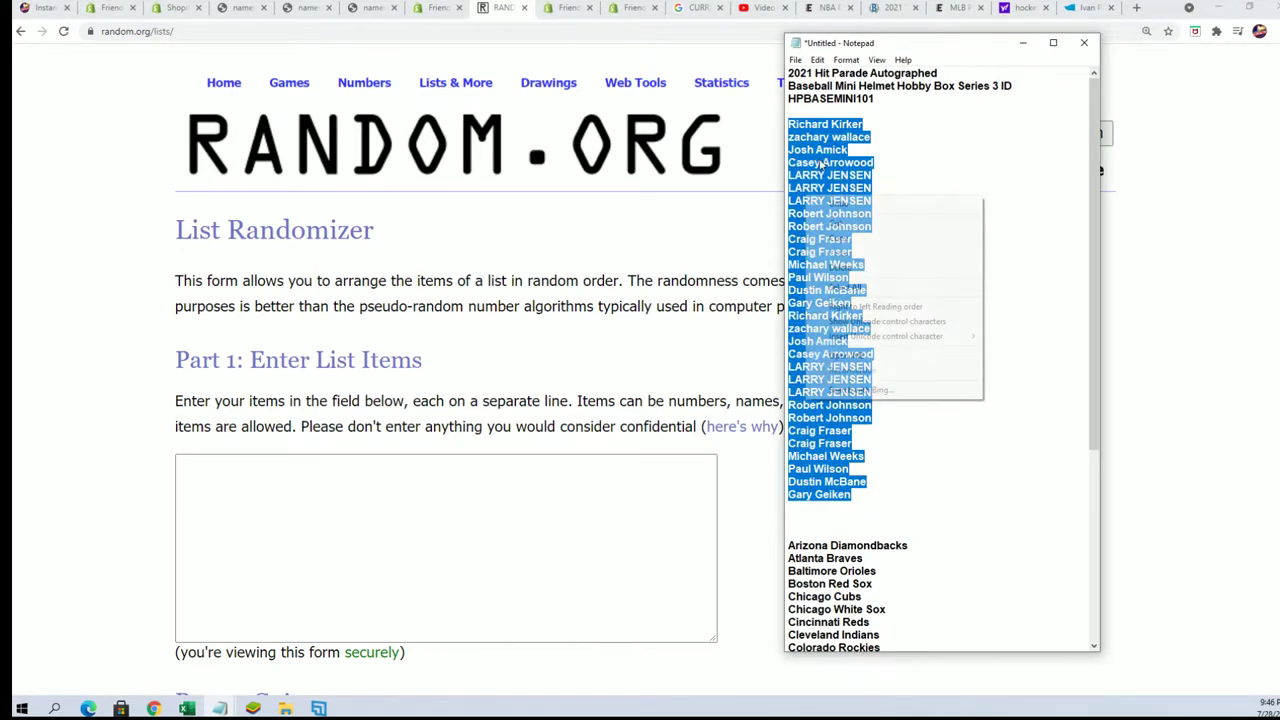
{"action": "left_click", "coordinate": [830, 238]}
{"action": "left_click", "coordinate": [300, 480]}
{"action": "right_click", "coordinate": [300, 480]}
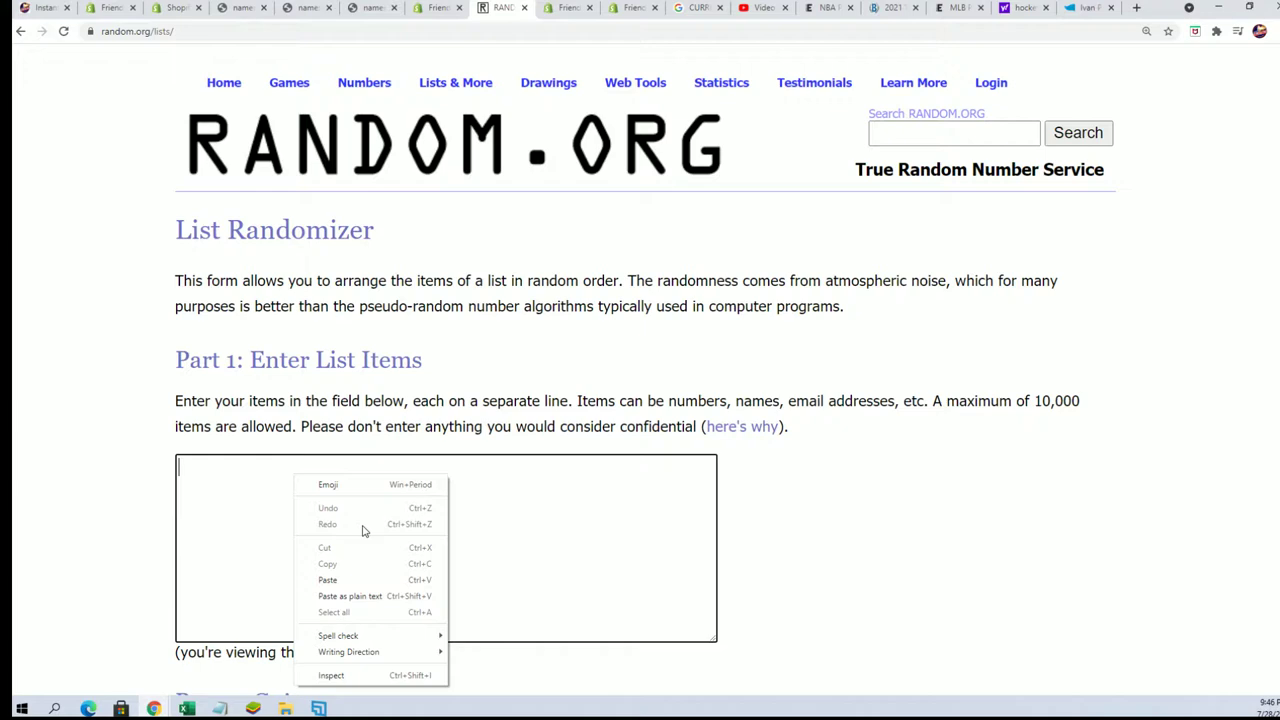
{"action": "left_click", "coordinate": [351, 574]}
Step: Randomize the owner list, then reshuffle it five more times
{"action": "scroll", "coordinate": [351, 571], "scroll_direction": "down", "scroll_amount": 3}
{"action": "left_click", "coordinate": [223, 552]}
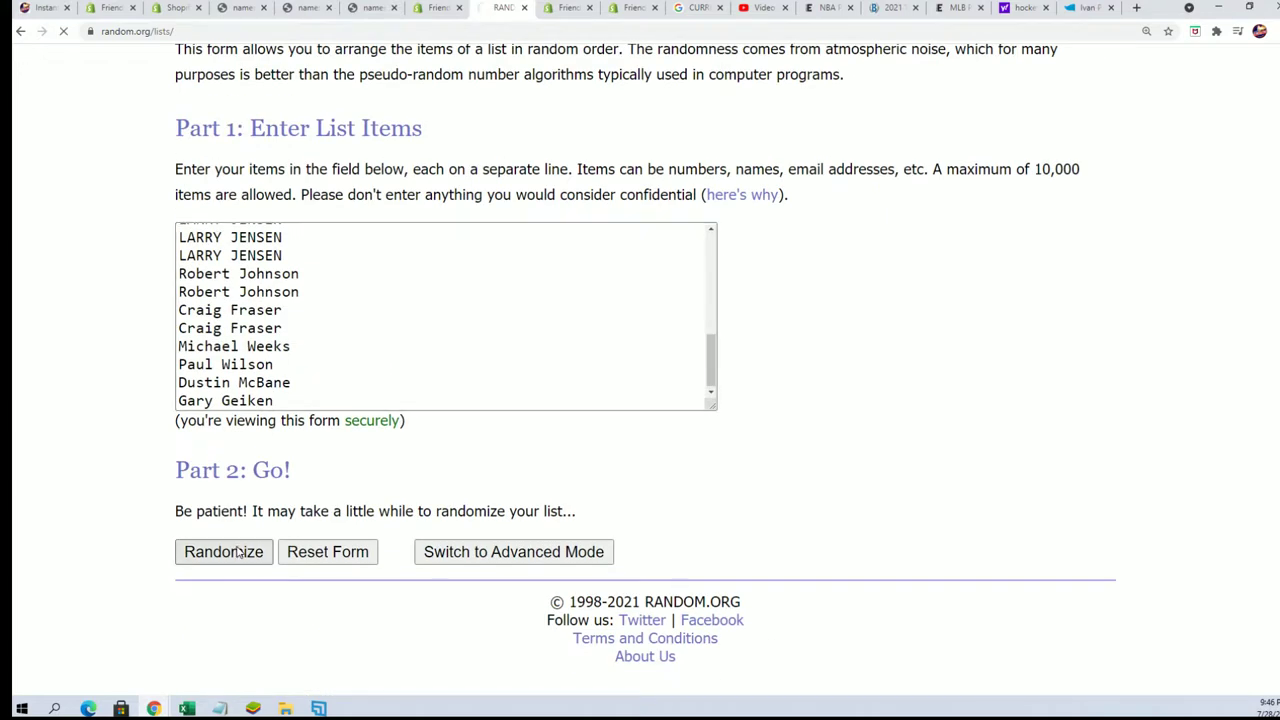
{"action": "scroll", "coordinate": [211, 553], "scroll_direction": "down", "scroll_amount": 5}
{"action": "left_click", "coordinate": [205, 555]}
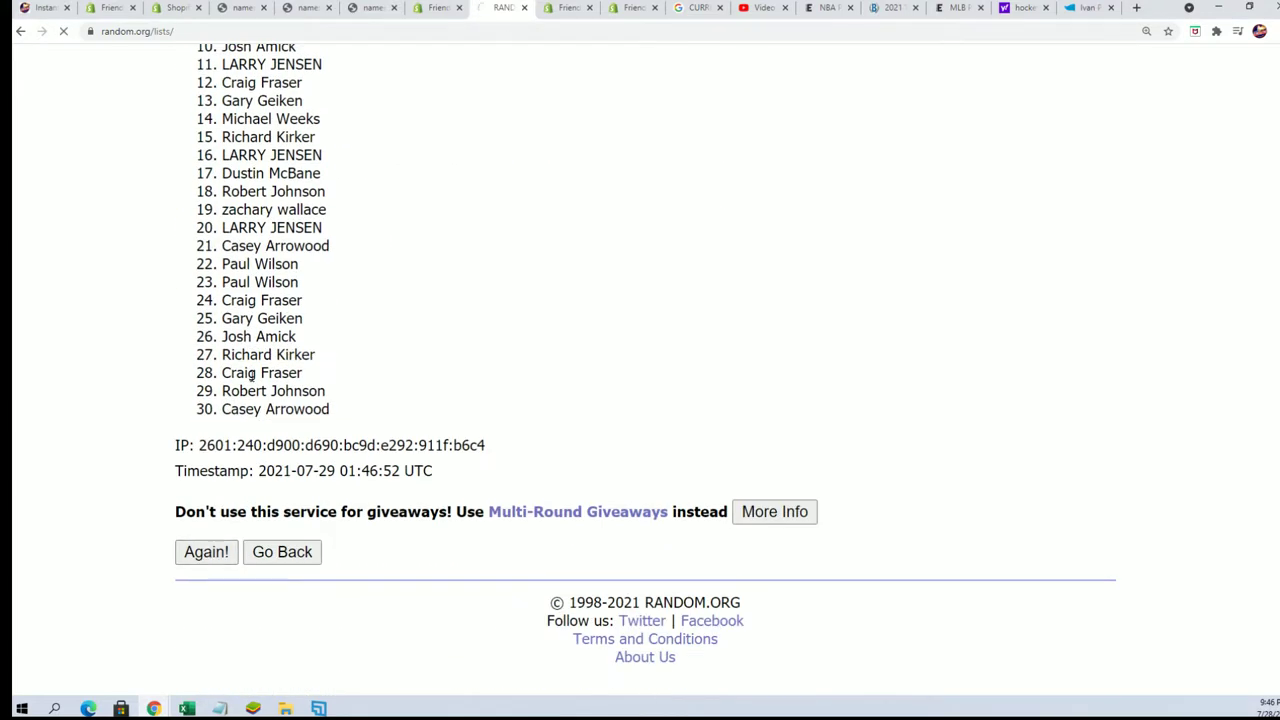
{"action": "left_click", "coordinate": [209, 556]}
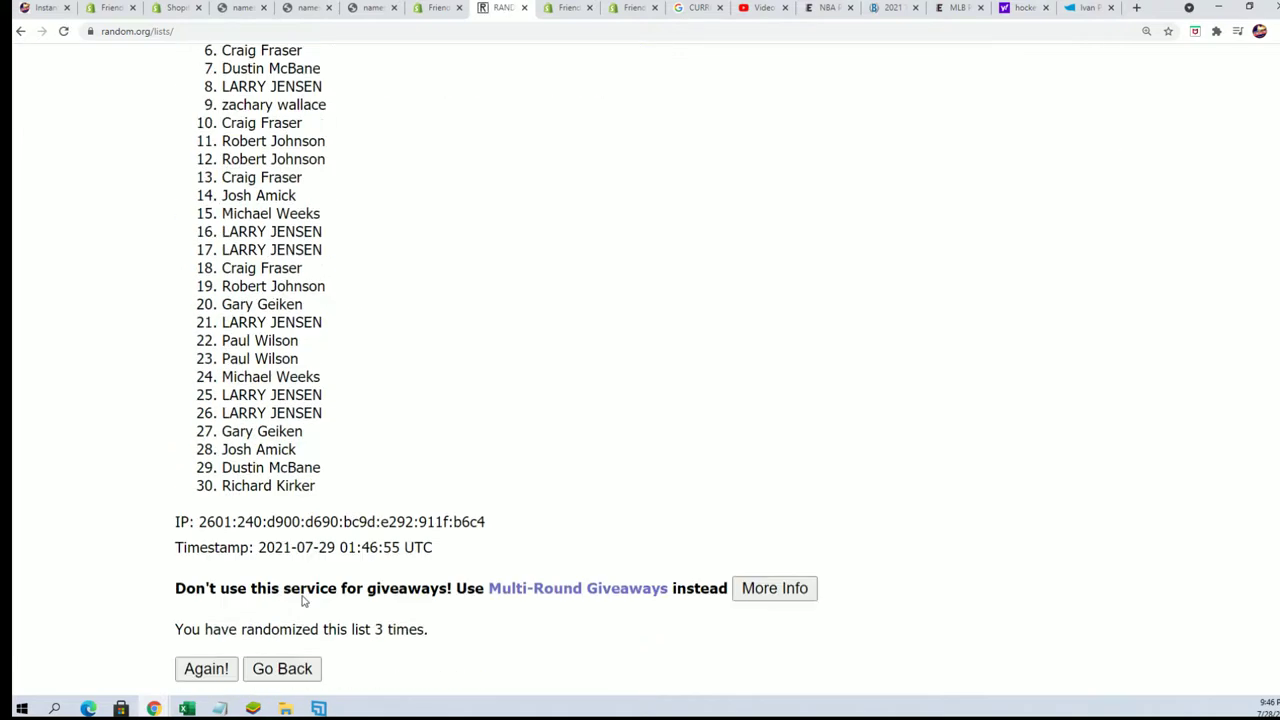
{"action": "left_click", "coordinate": [212, 557]}
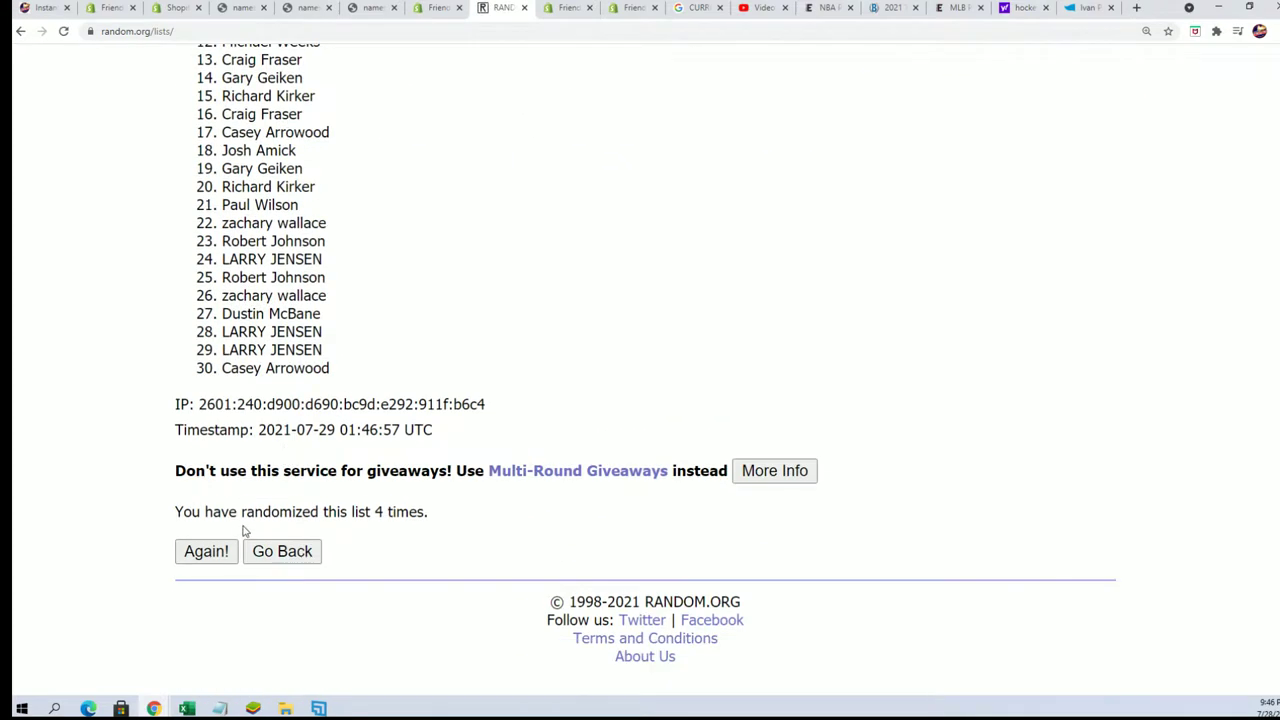
{"action": "left_click", "coordinate": [200, 556]}
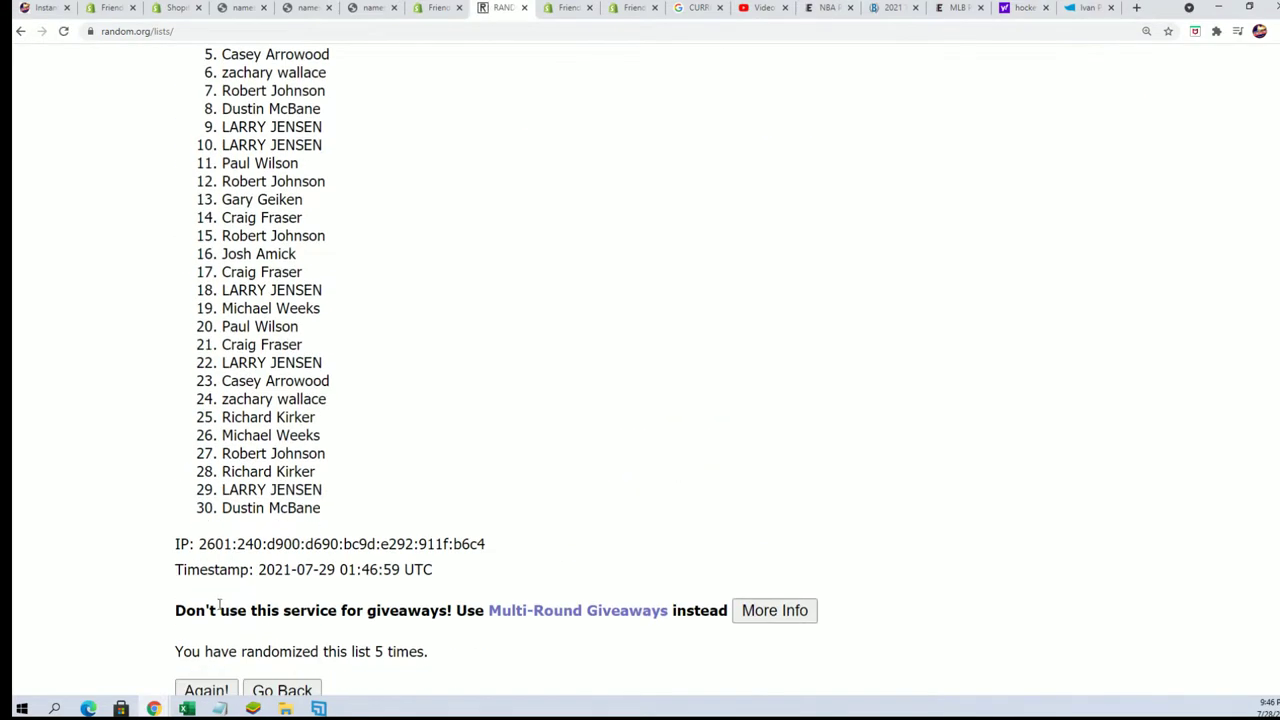
{"action": "scroll", "coordinate": [218, 603], "scroll_direction": "down", "scroll_amount": 1}
{"action": "left_click", "coordinate": [205, 621]}
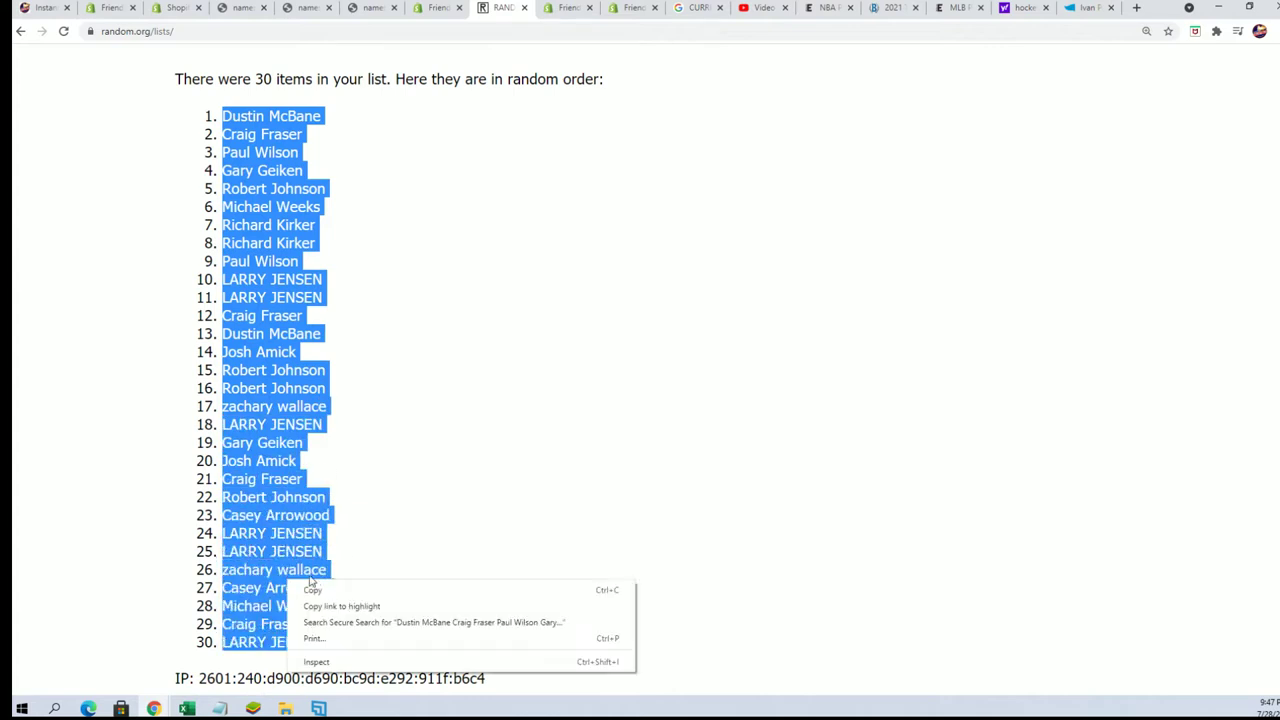
Step: Copy the final shuffled owner order and switch to the spreadsheet
{"action": "left_click", "coordinate": [320, 590]}
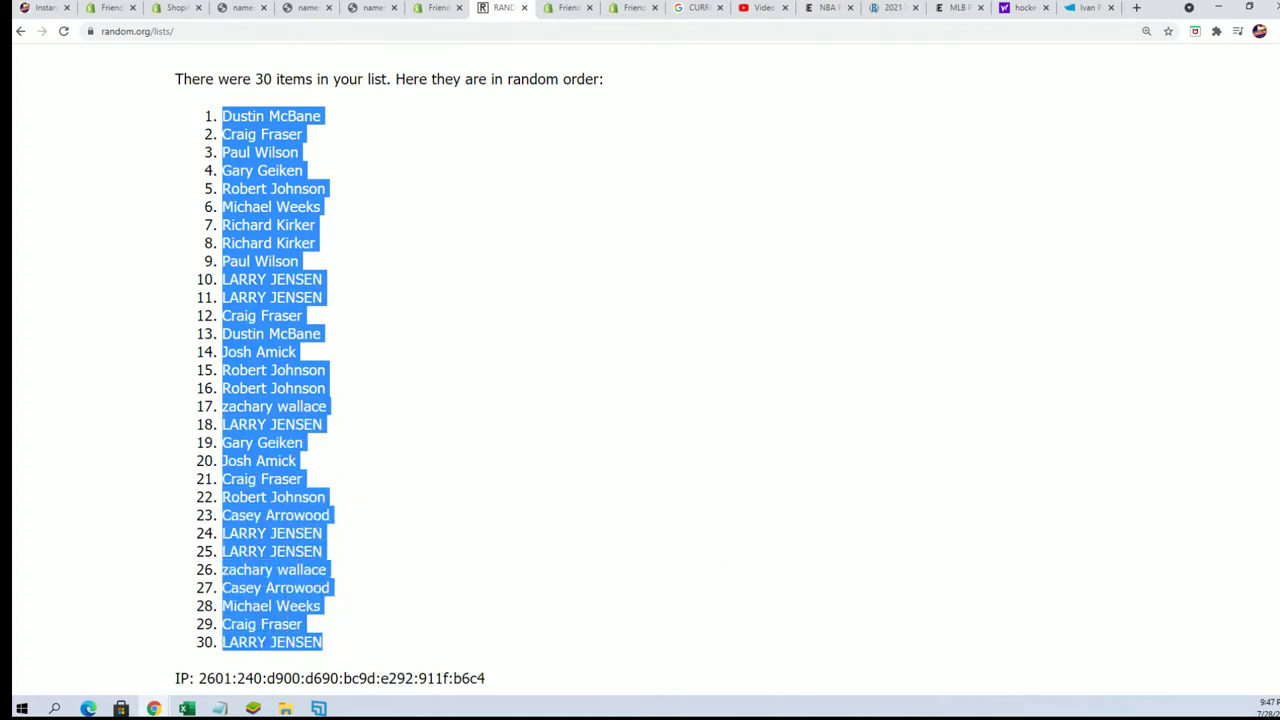
{"action": "scroll", "coordinate": [460, 423], "scroll_direction": "down", "scroll_amount": 2}
{"action": "scroll", "coordinate": [431, 580], "scroll_direction": "up", "scroll_amount": 2}
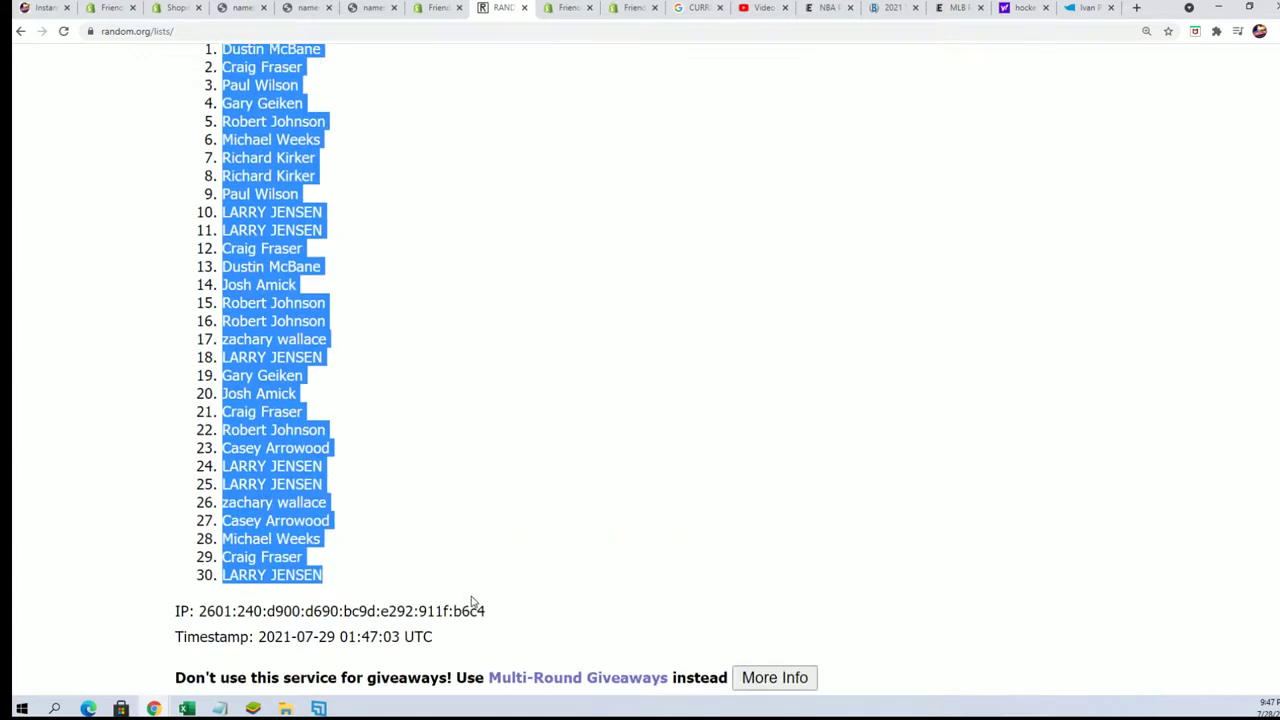
{"action": "key", "text": "alt+Tab"}
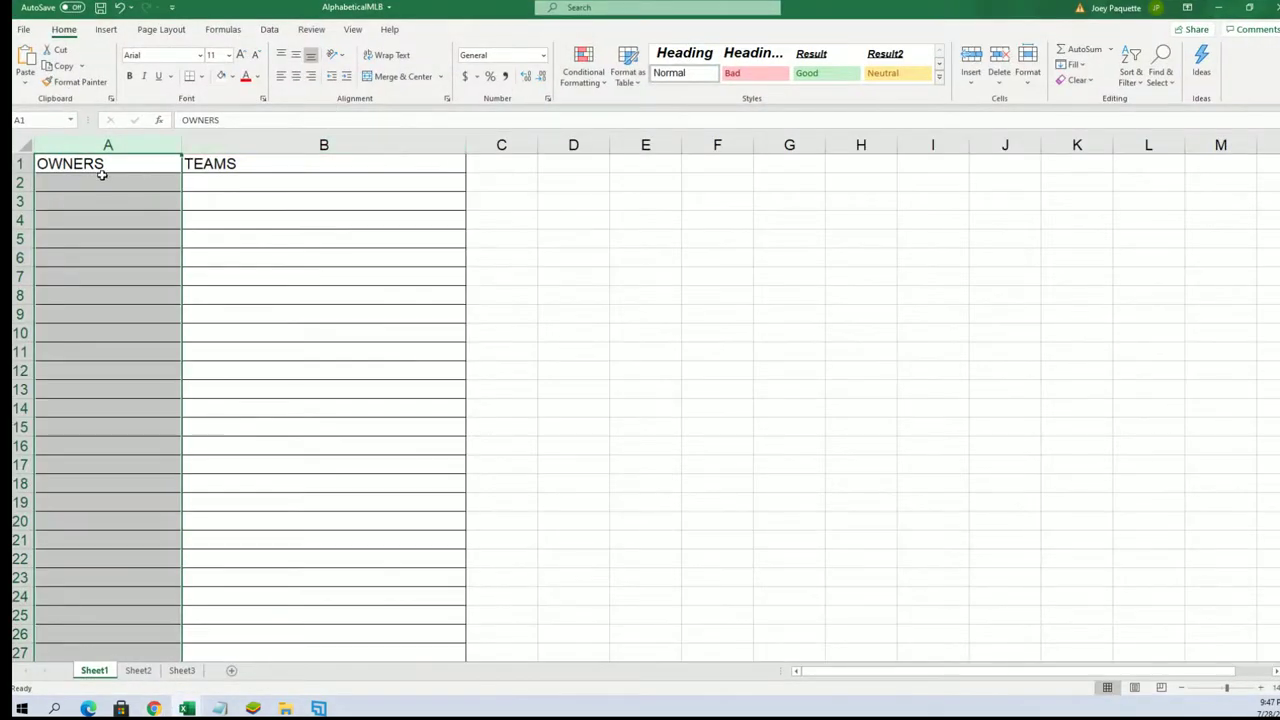
Step: Paste the shuffled owner names into A2 as plain Text with Paste Special
{"action": "left_click", "coordinate": [82, 182]}
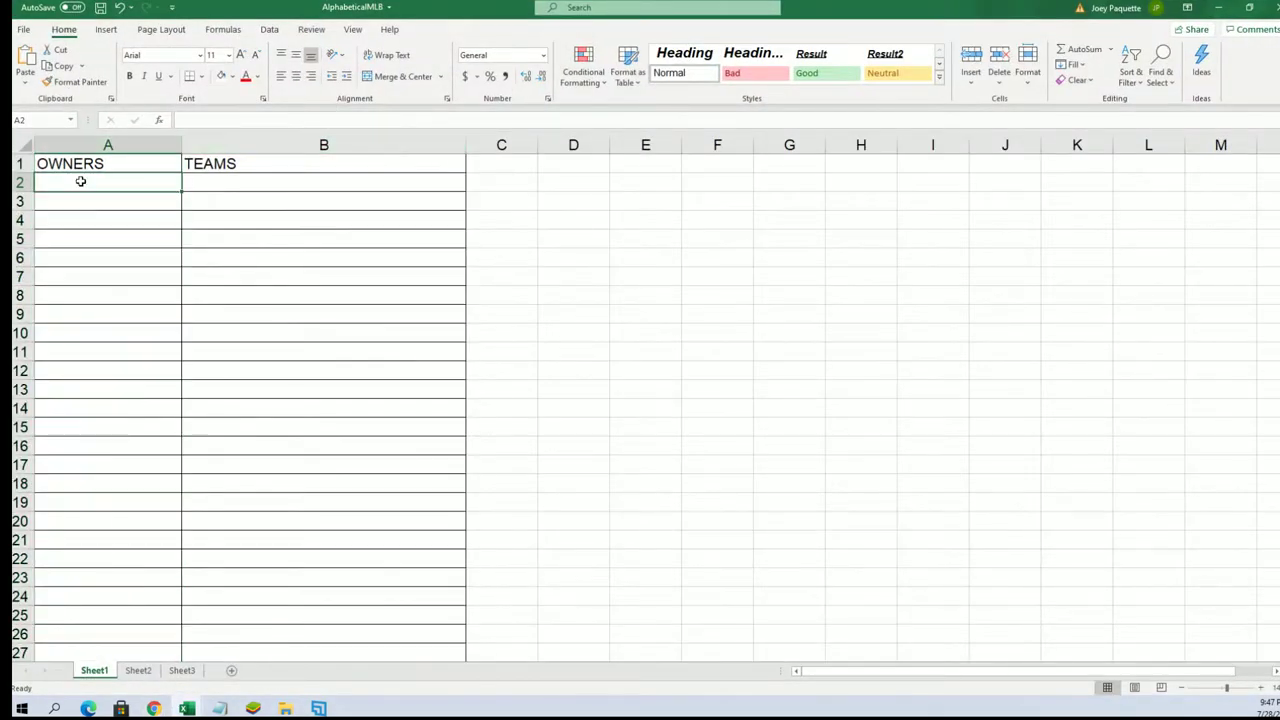
{"action": "right_click", "coordinate": [82, 182]}
{"action": "left_click", "coordinate": [135, 272]}
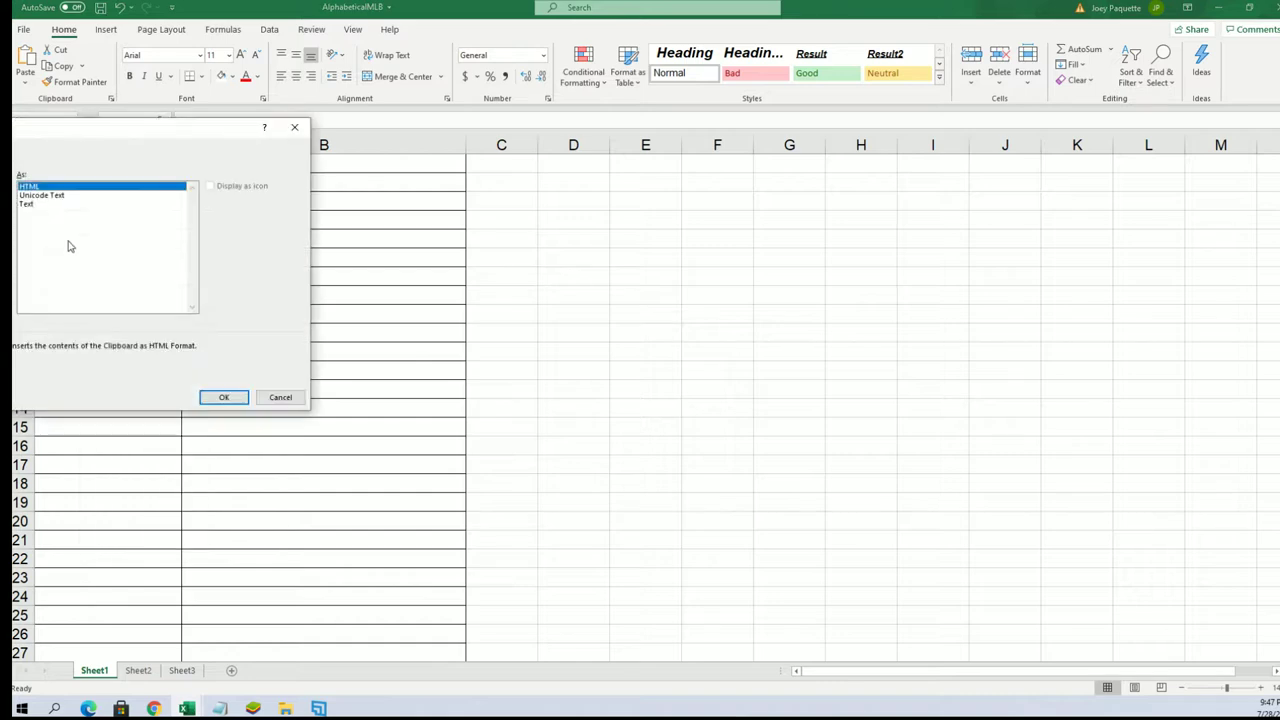
{"action": "left_click", "coordinate": [32, 204]}
{"action": "left_click", "coordinate": [224, 397]}
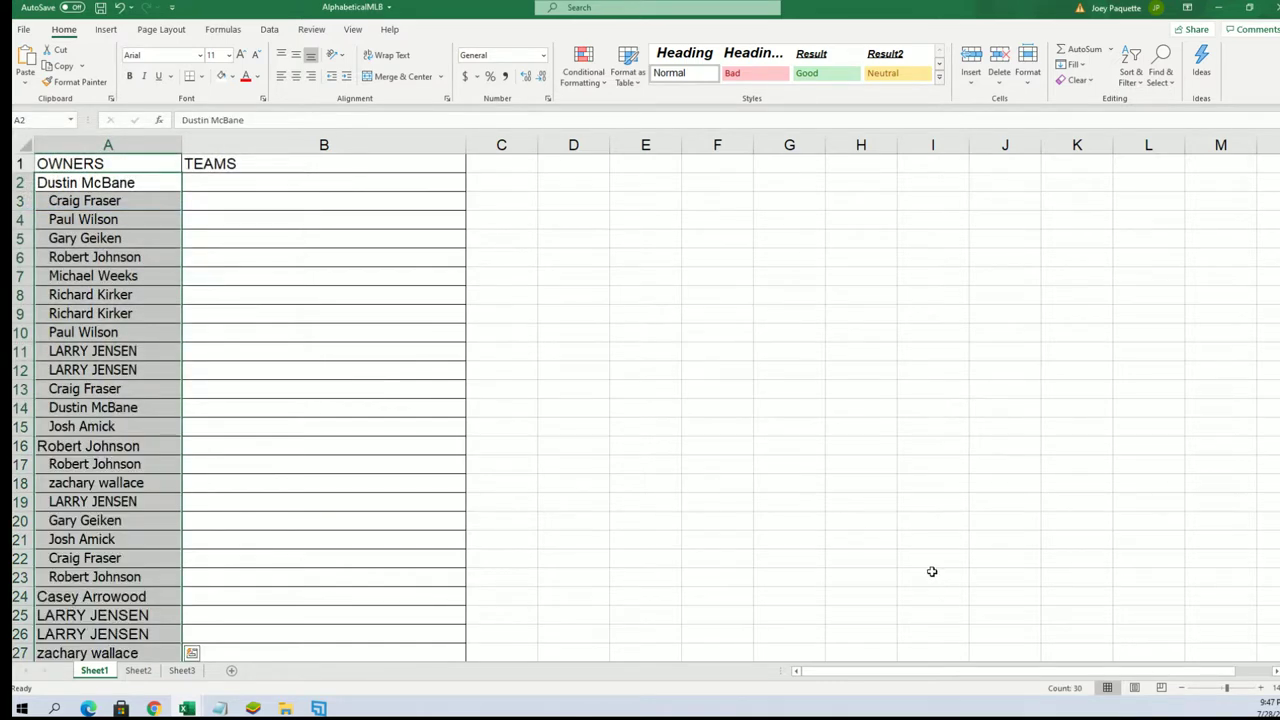
Step: Make owner names A2:A31 bold and left-aligned
{"action": "left_click", "coordinate": [1182, 690]}
{"action": "left_click", "coordinate": [1182, 690]}
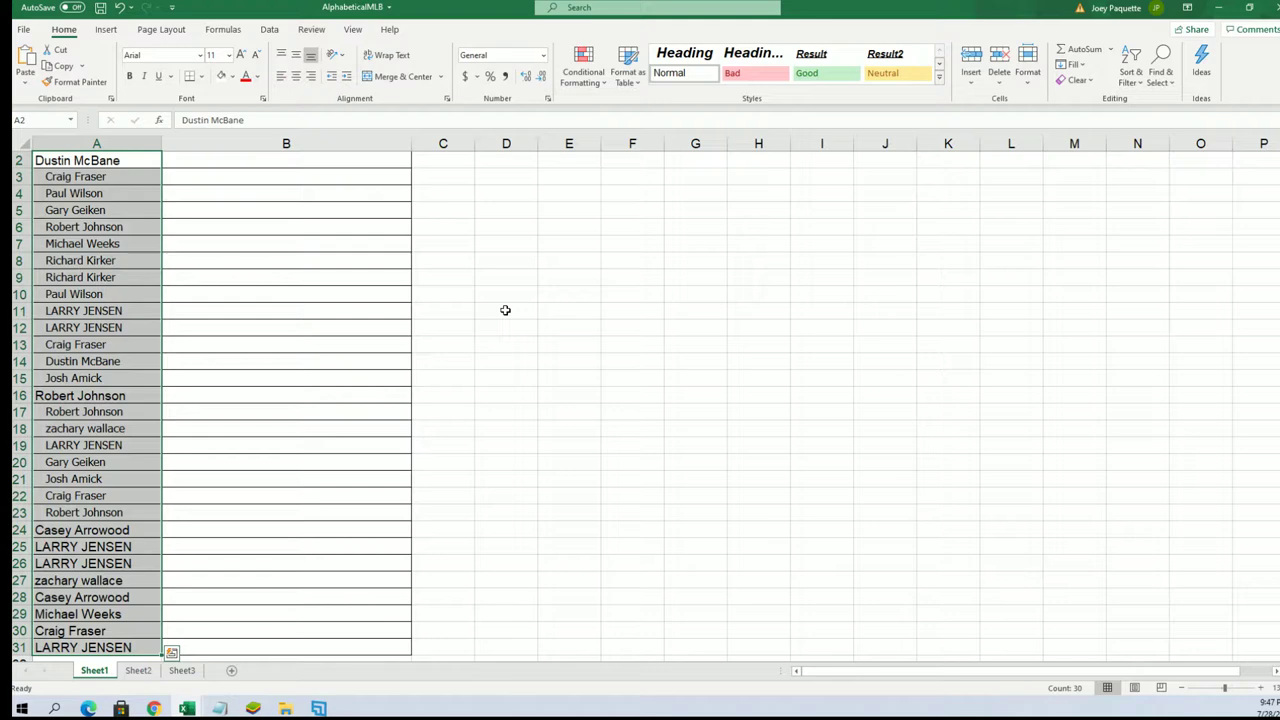
{"action": "left_click", "coordinate": [193, 161]}
{"action": "left_click_drag", "start_coordinate": [90, 163], "coordinate": [63, 648]}
{"action": "right_click", "coordinate": [93, 467]}
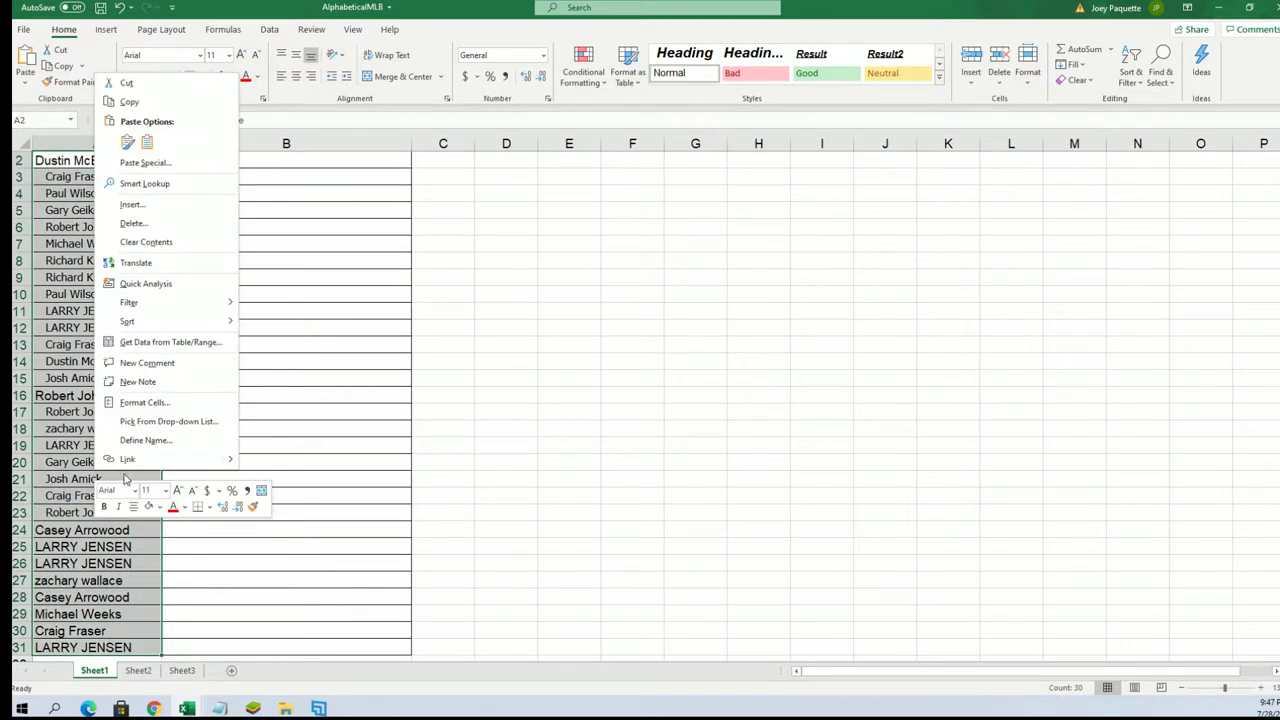
{"action": "left_click", "coordinate": [105, 507]}
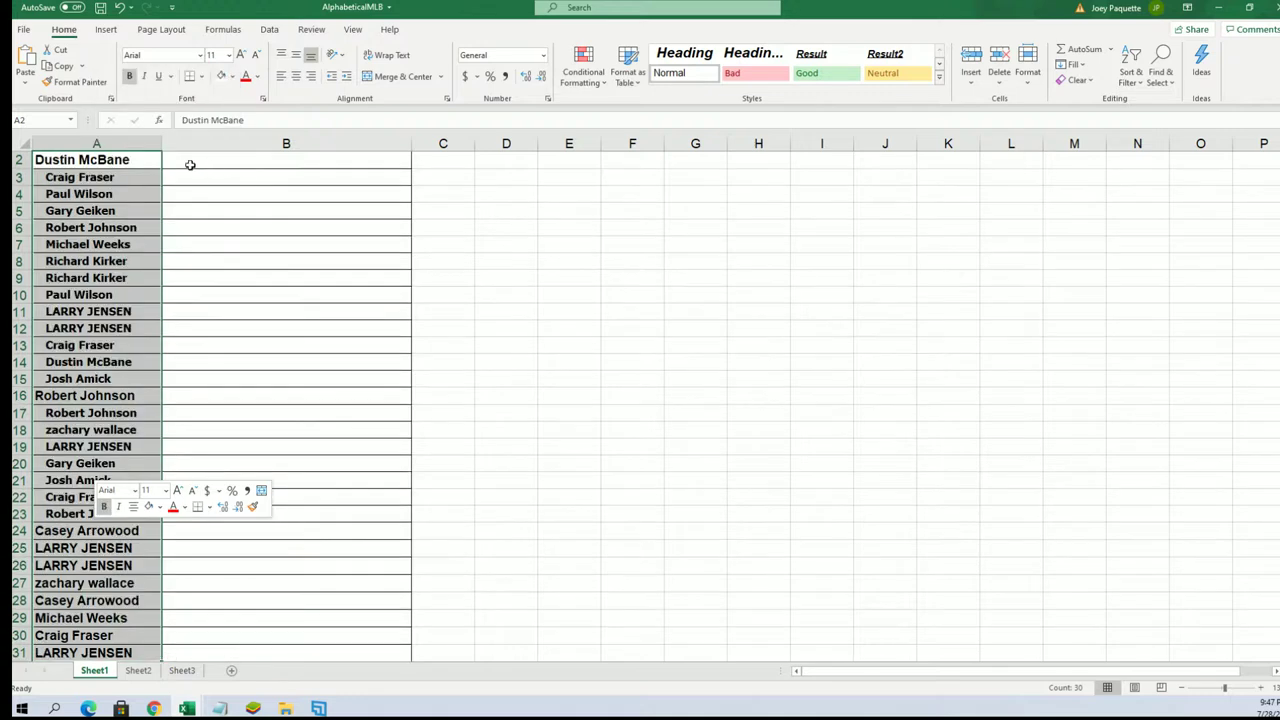
{"action": "left_click", "coordinate": [133, 506]}
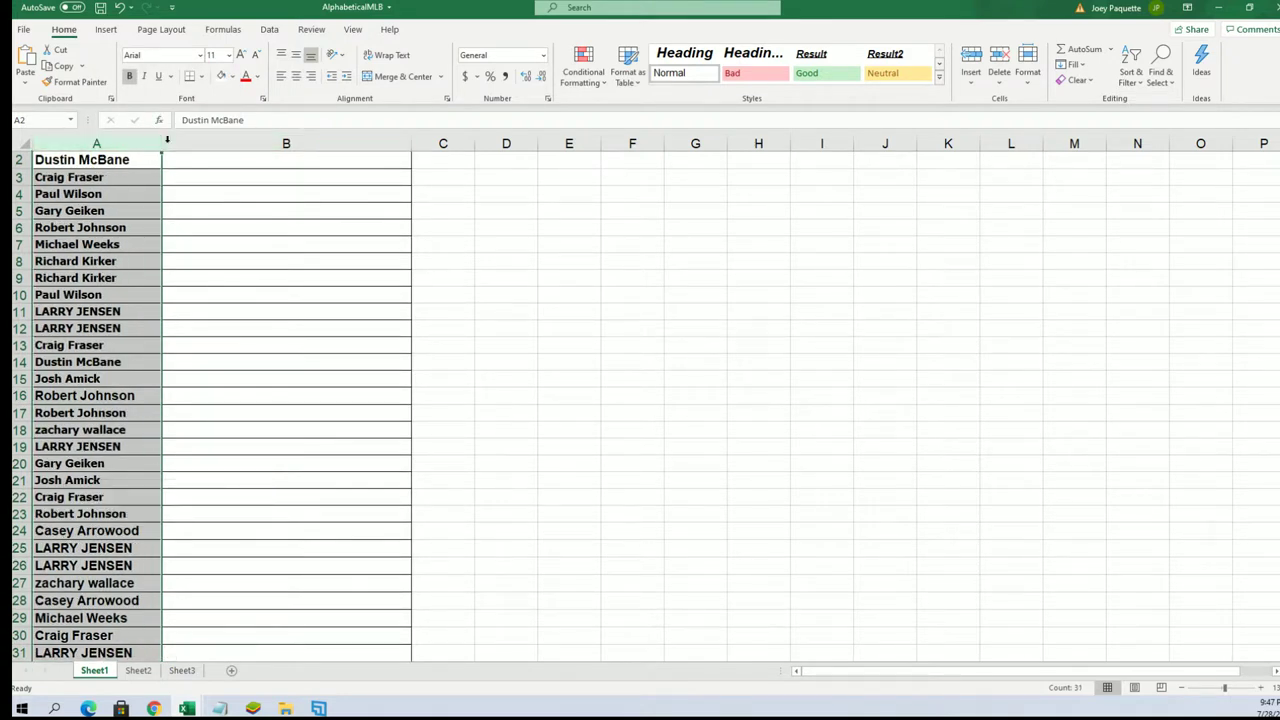
{"action": "left_click", "coordinate": [170, 143]}
{"action": "left_click_drag", "start_coordinate": [170, 143], "coordinate": [281, 241]}
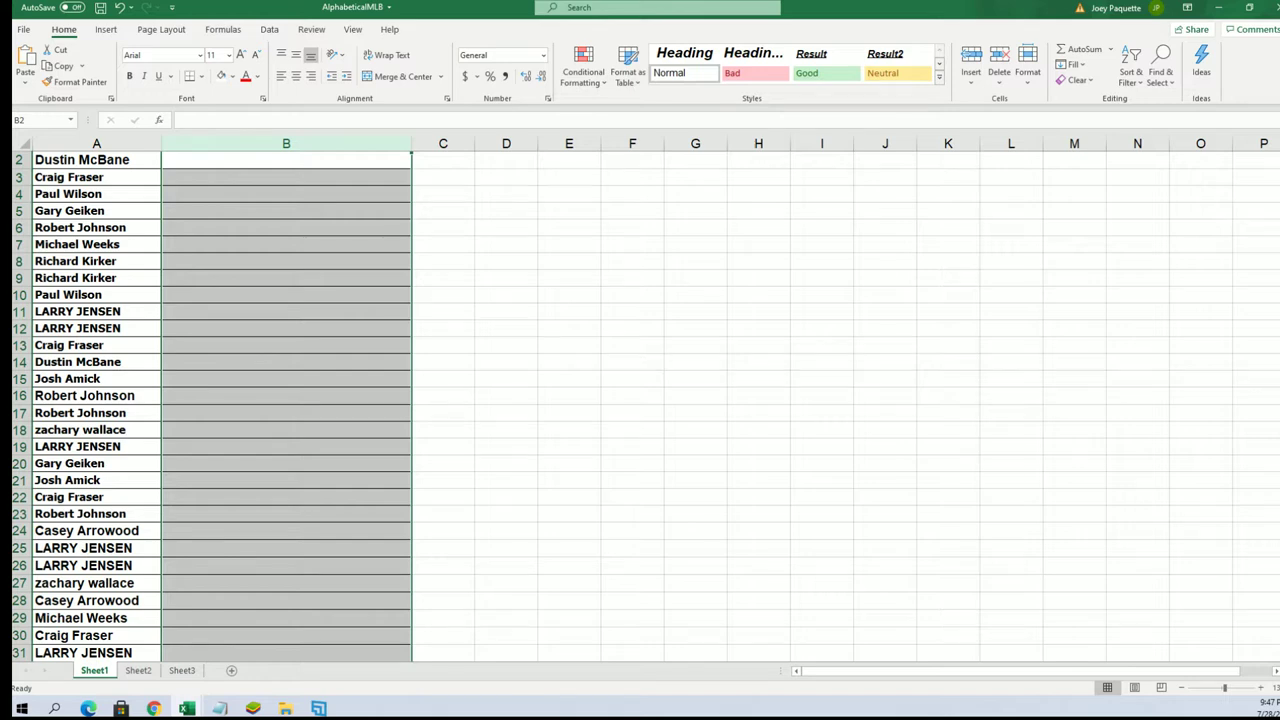
{"action": "left_click", "coordinate": [1184, 688]}
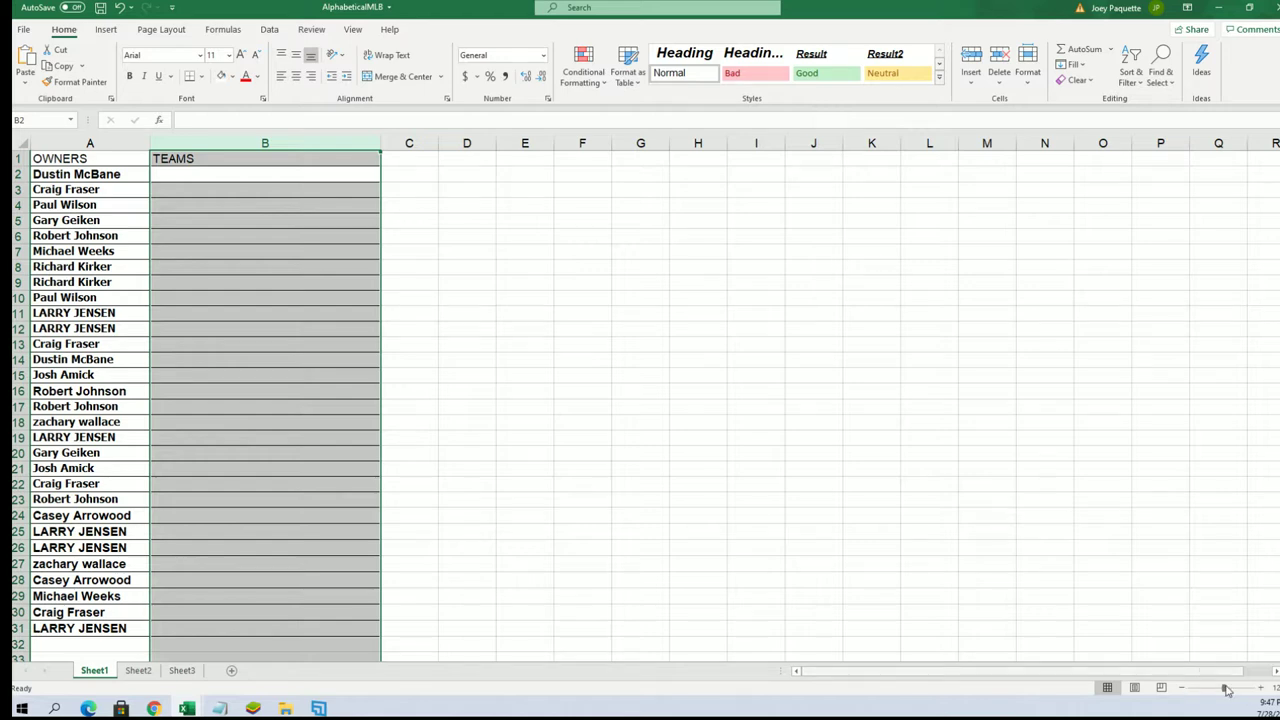
{"action": "left_click", "coordinate": [1262, 688]}
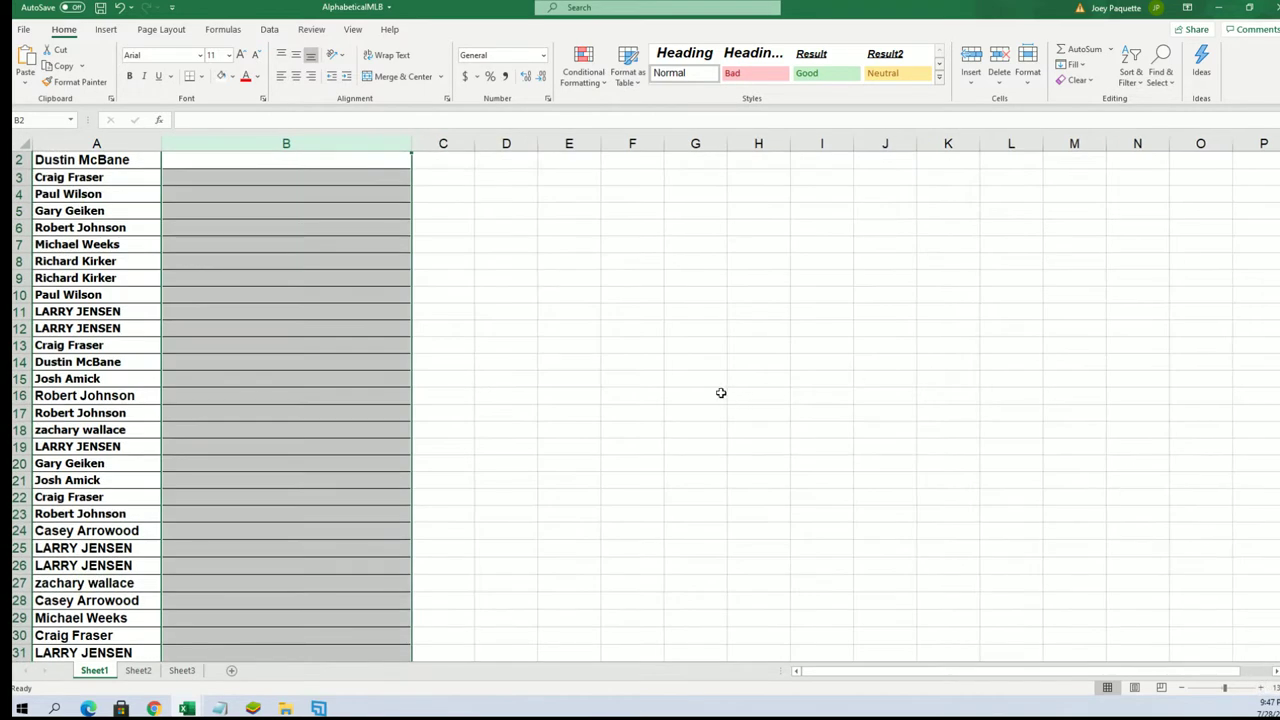
{"action": "left_click", "coordinate": [192, 166]}
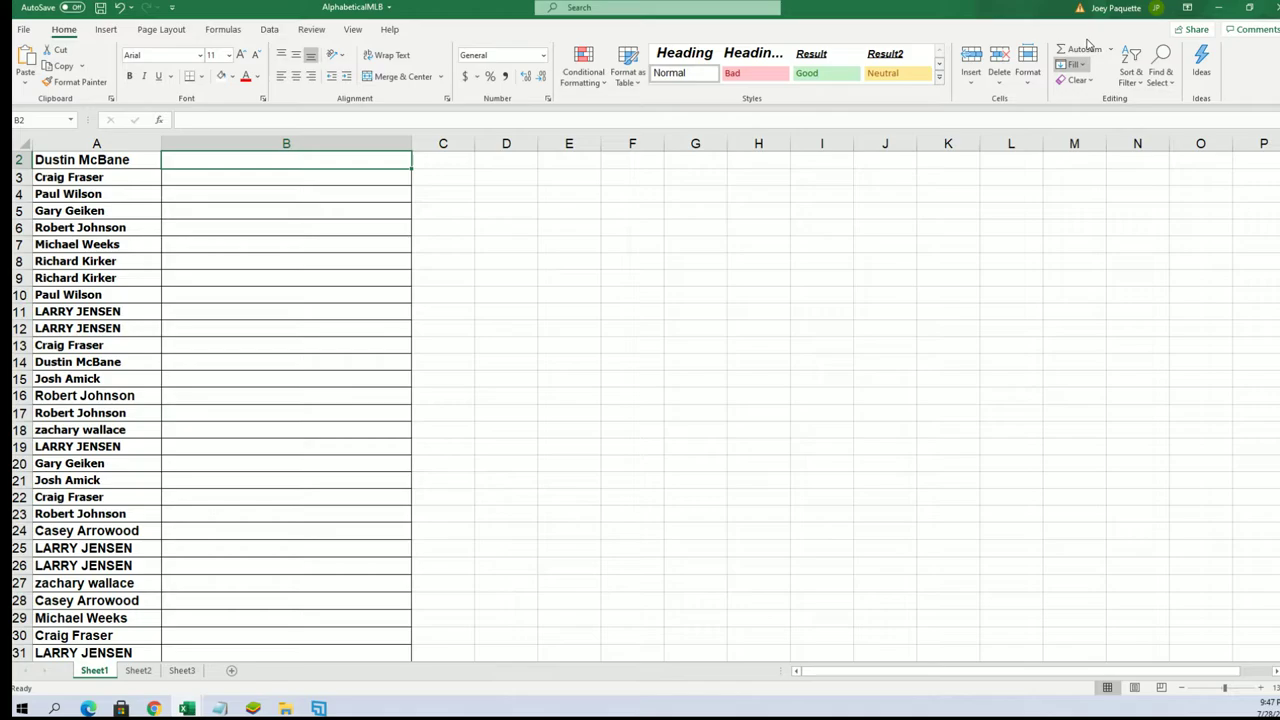
Step: Minimize Excel and load a fresh, empty List Randomizer form on RANDOM.ORG
{"action": "left_click", "coordinate": [1219, 8]}
{"action": "scroll", "coordinate": [577, 217], "scroll_direction": "up", "scroll_amount": 3}
{"action": "mouse_move", "coordinate": [452, 88]}
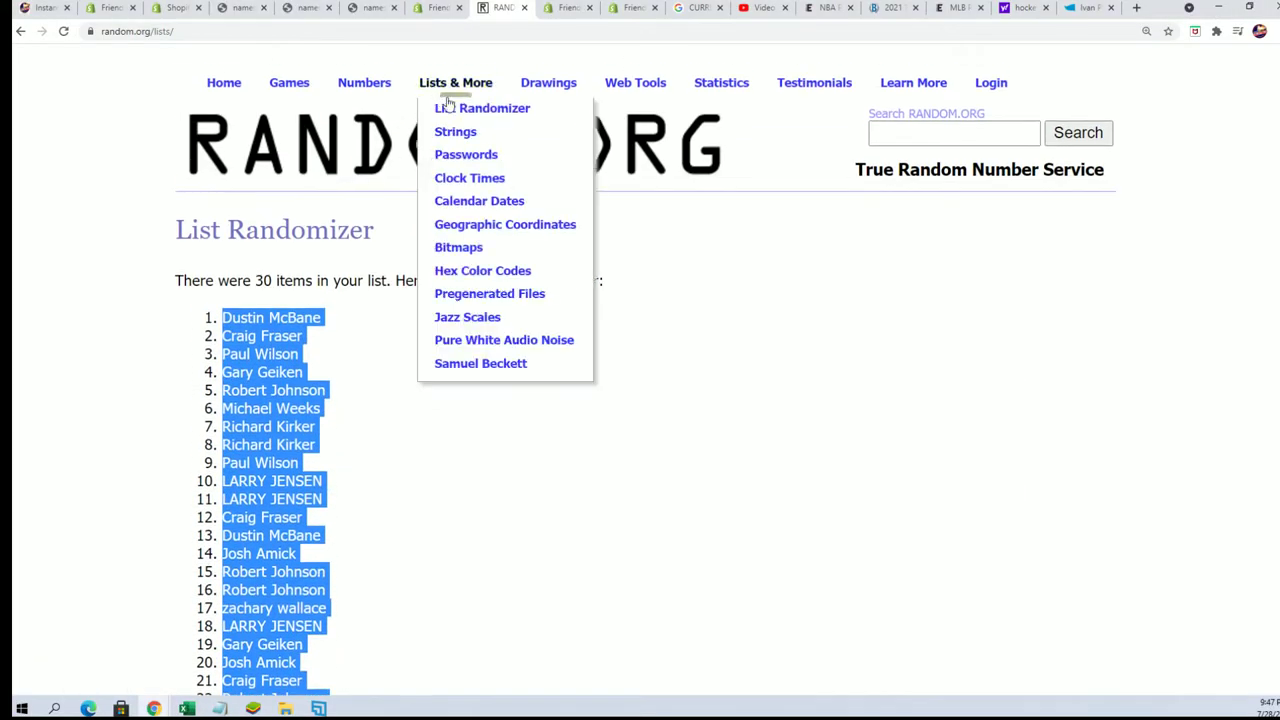
{"action": "left_click", "coordinate": [457, 131]}
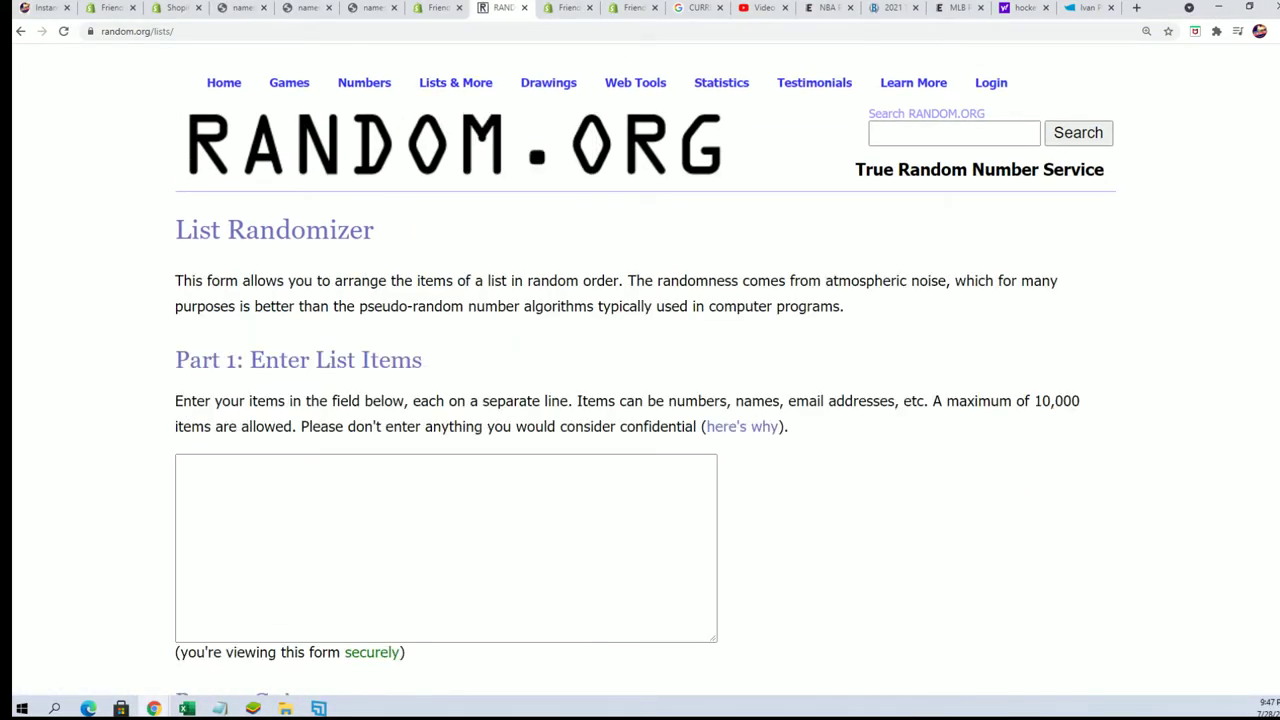
Step: Copy the 30 MLB team names from Notepad and ready the randomizer's entry box for pasting
{"action": "key", "text": "alt+Tab"}
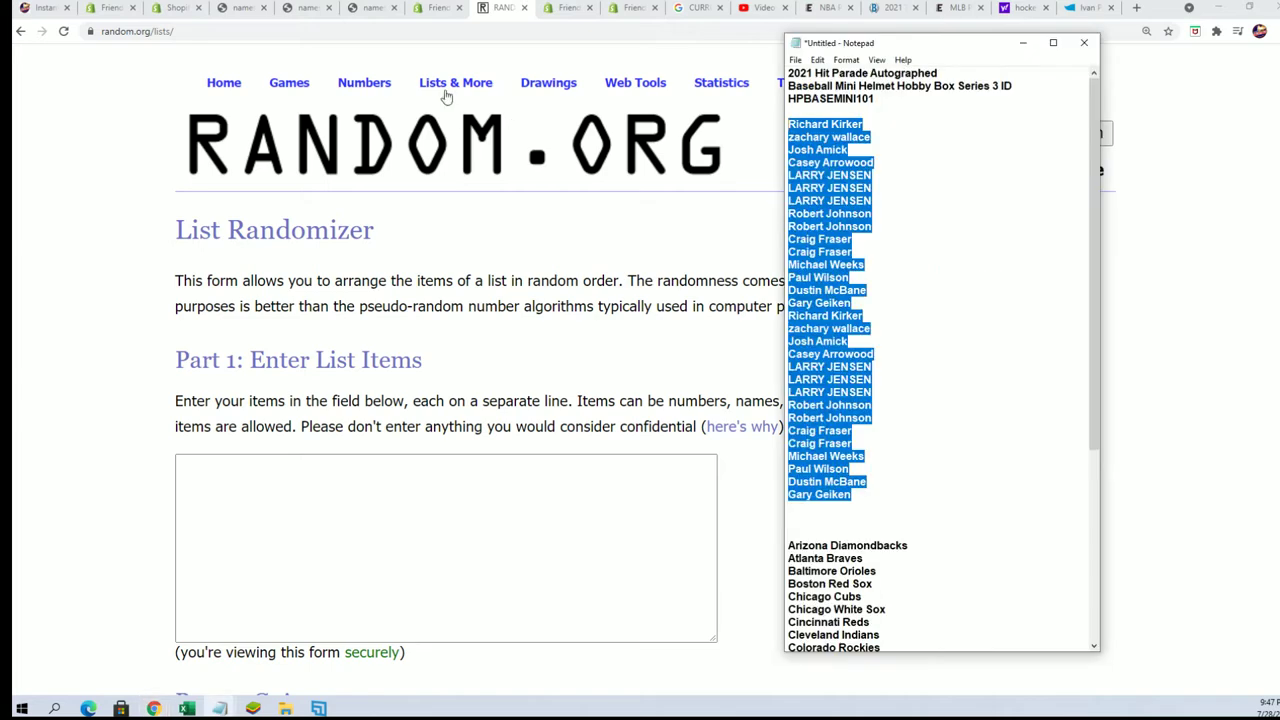
{"action": "left_click_drag", "start_coordinate": [922, 35], "coordinate": [922, 2]}
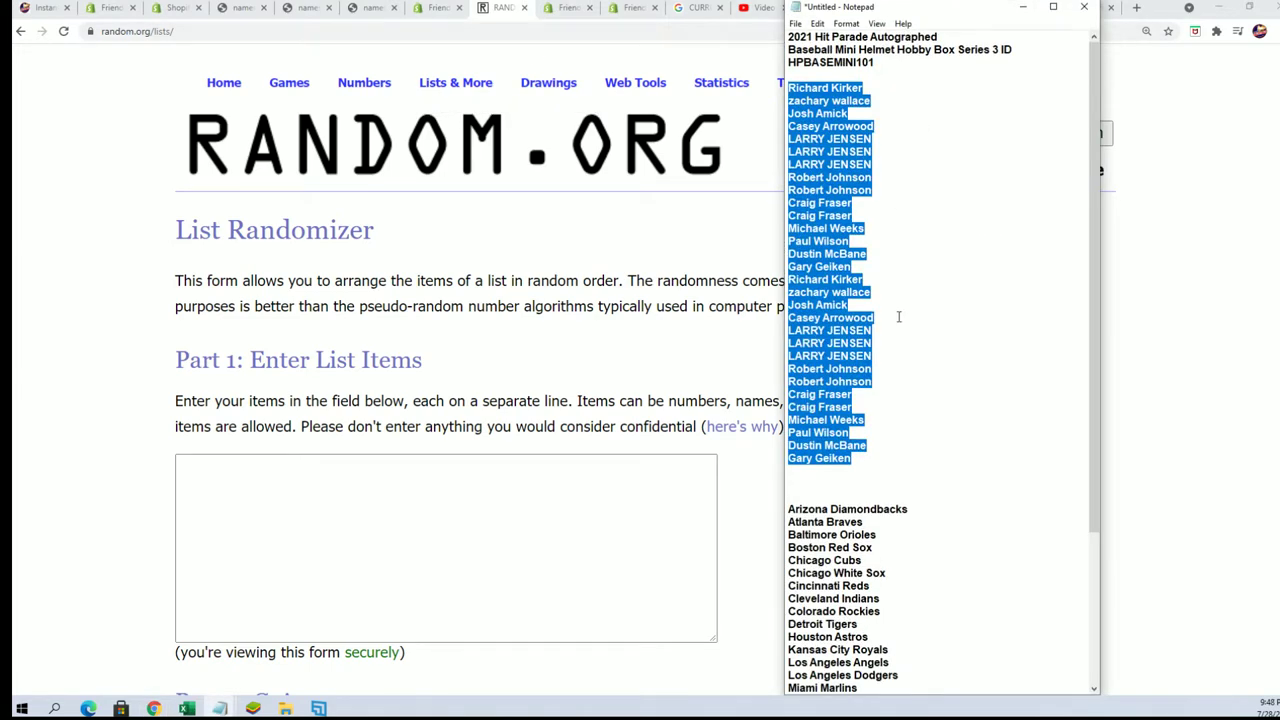
{"action": "scroll", "coordinate": [921, 594], "scroll_direction": "down", "scroll_amount": 6}
{"action": "scroll", "coordinate": [921, 594], "scroll_direction": "up", "scroll_amount": 2}
{"action": "scroll", "coordinate": [953, 575], "scroll_direction": "down", "scroll_amount": 1}
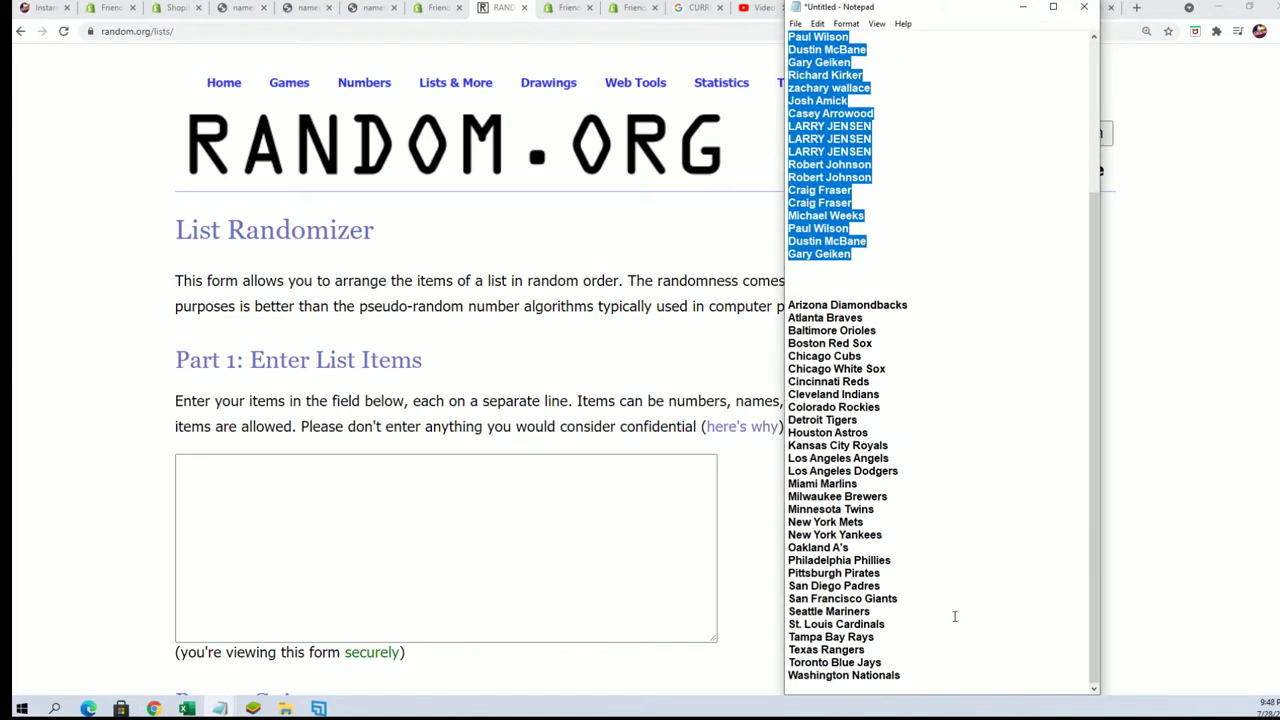
{"action": "left_click_drag", "start_coordinate": [908, 680], "coordinate": [790, 300]}
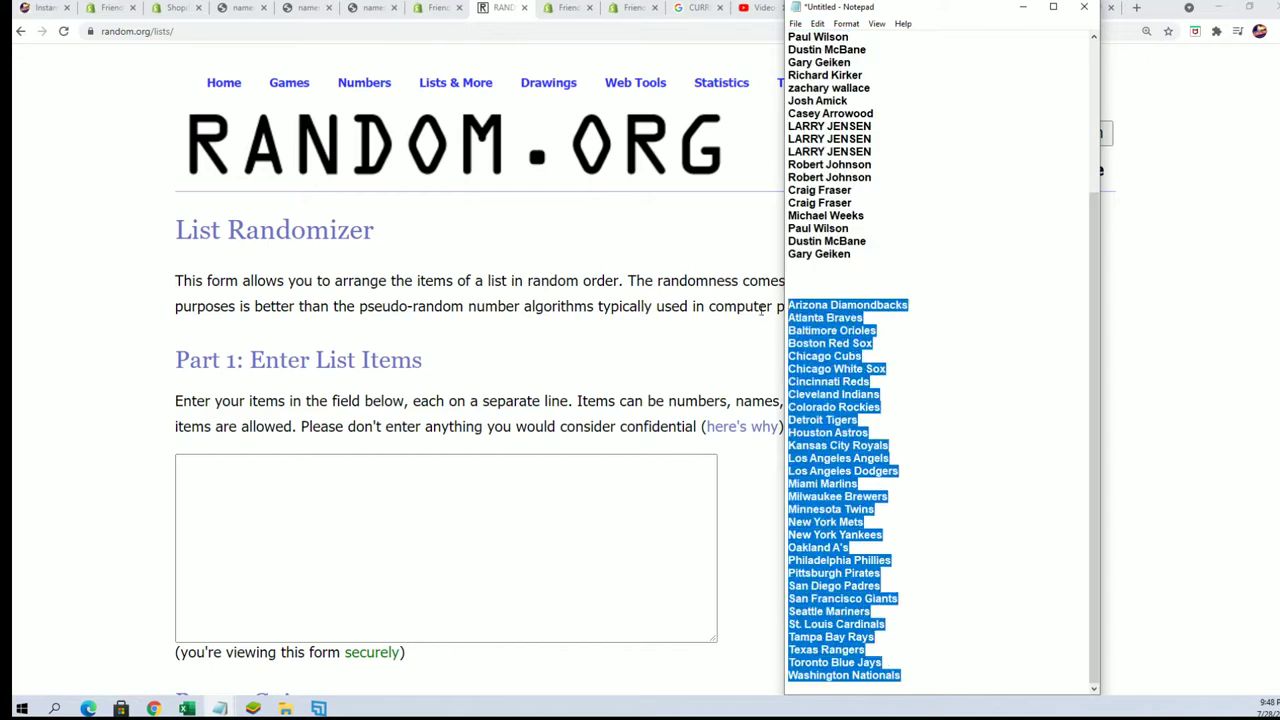
{"action": "right_click", "coordinate": [845, 343]}
{"action": "left_click", "coordinate": [880, 413]}
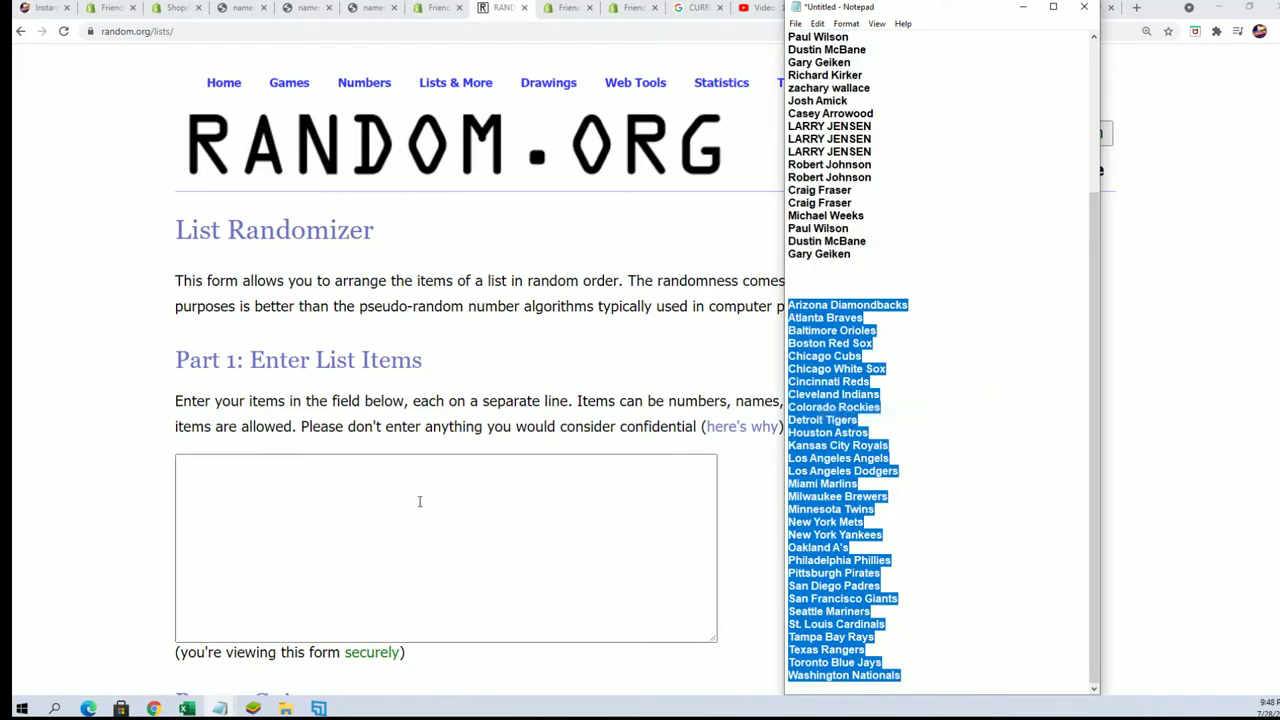
{"action": "left_click", "coordinate": [355, 477]}
{"action": "right_click", "coordinate": [355, 477]}
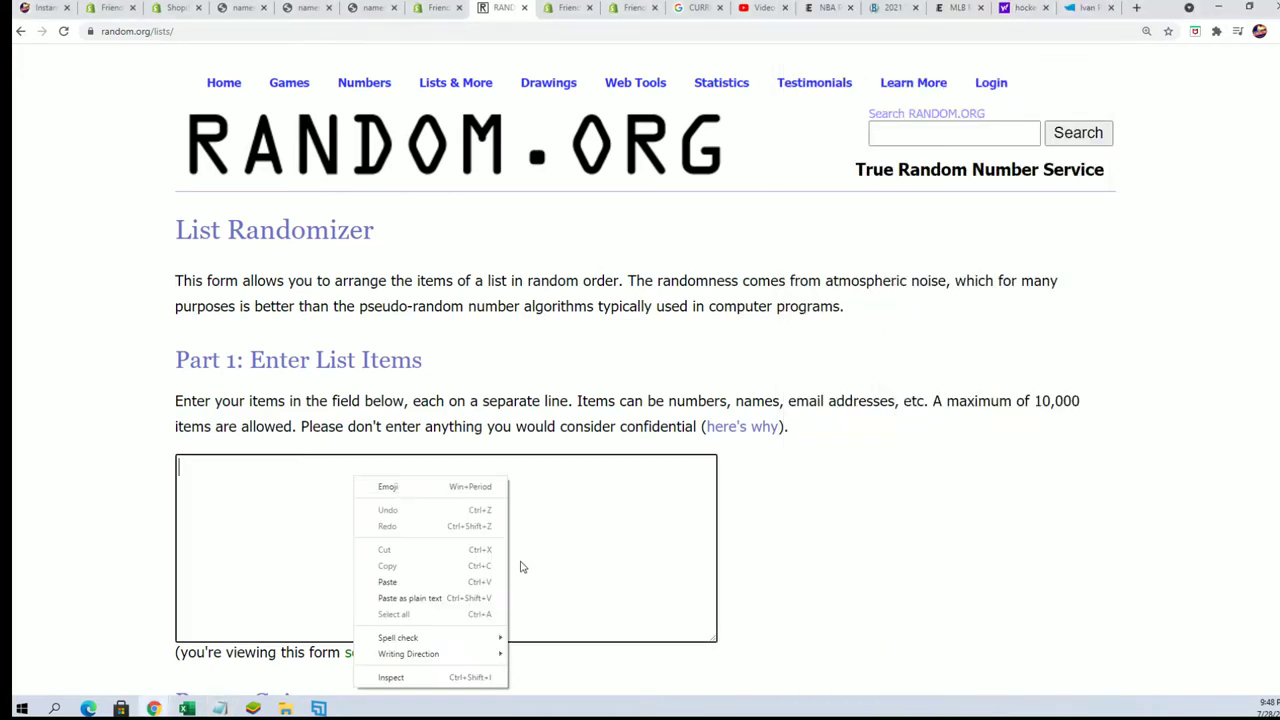
Step: Paste the 30 MLB teams and shuffle them three times, leaving Colorado Rockies first
{"action": "left_click", "coordinate": [402, 581]}
{"action": "scroll", "coordinate": [934, 500], "scroll_direction": "down", "scroll_amount": 2}
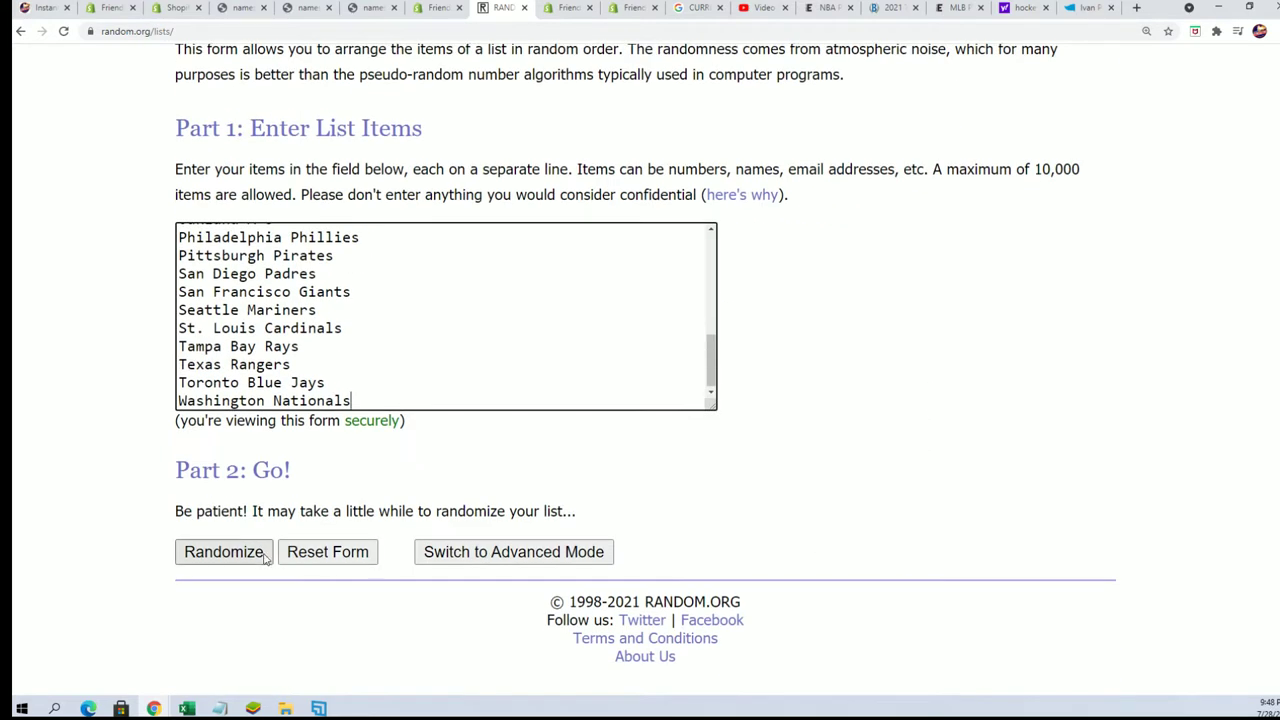
{"action": "left_click", "coordinate": [238, 556]}
{"action": "scroll", "coordinate": [268, 492], "scroll_direction": "down", "scroll_amount": 5}
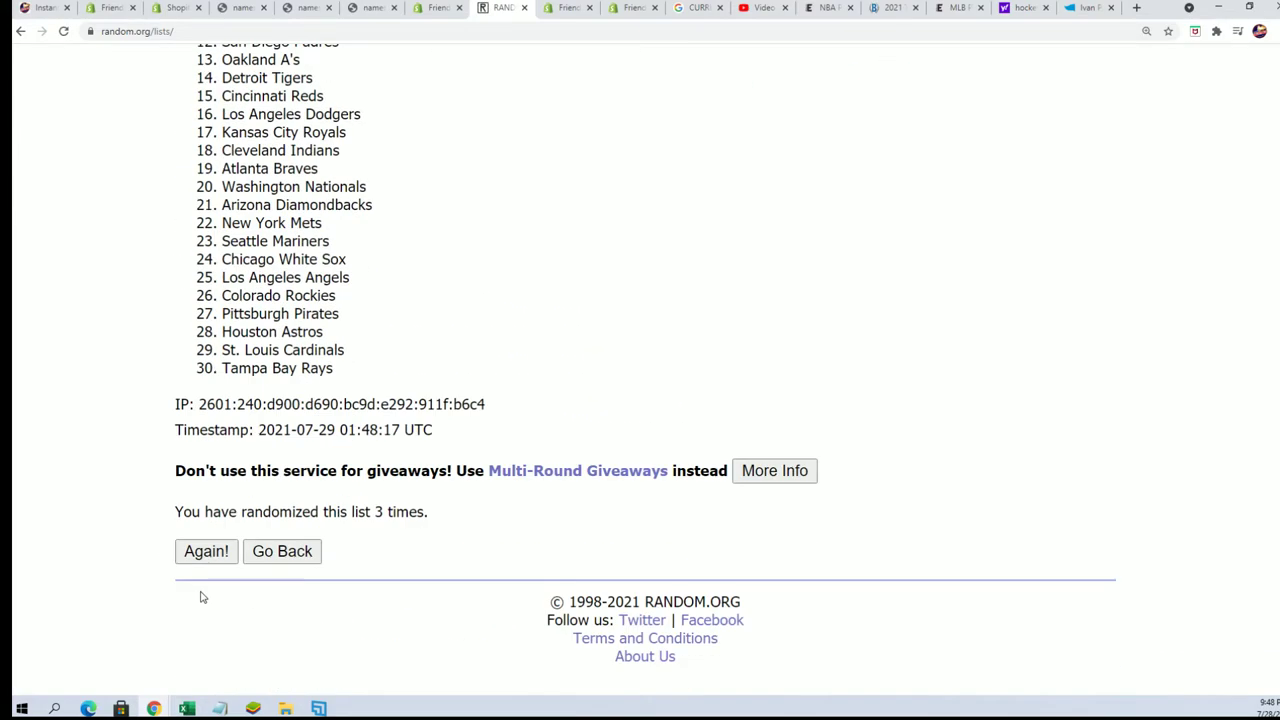
{"action": "left_click", "coordinate": [203, 553]}
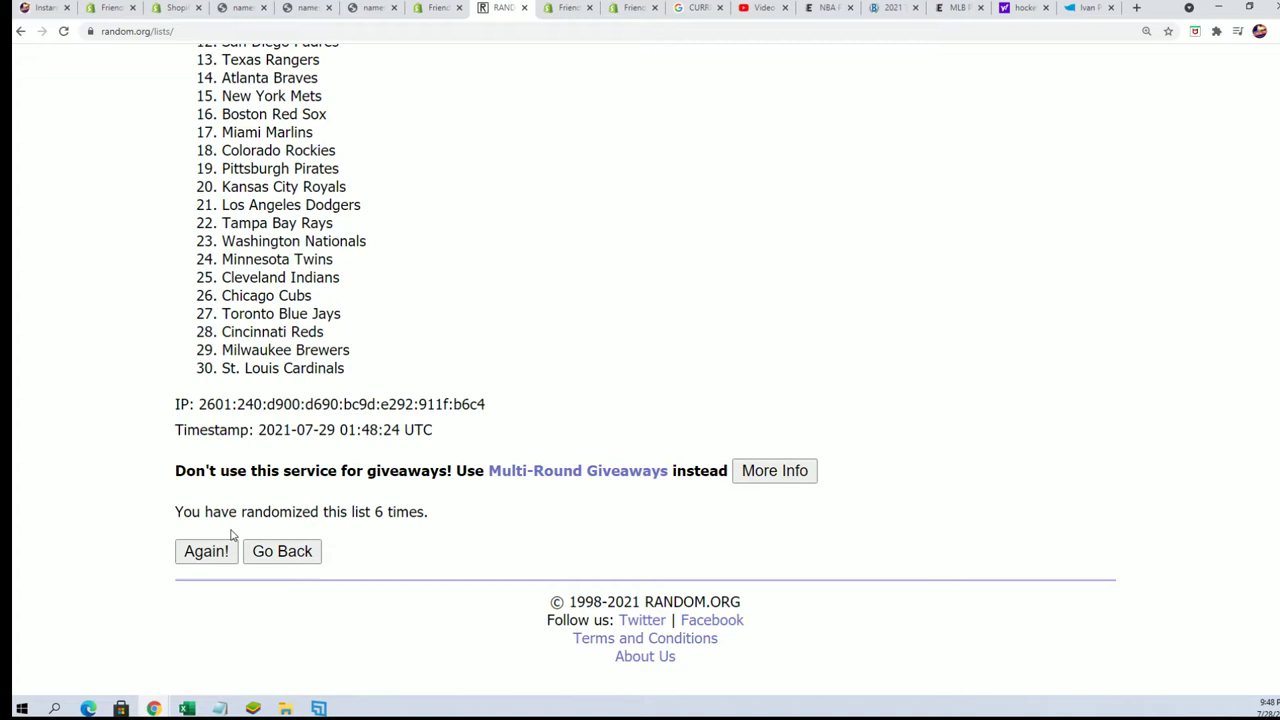
{"action": "left_click", "coordinate": [208, 552]}
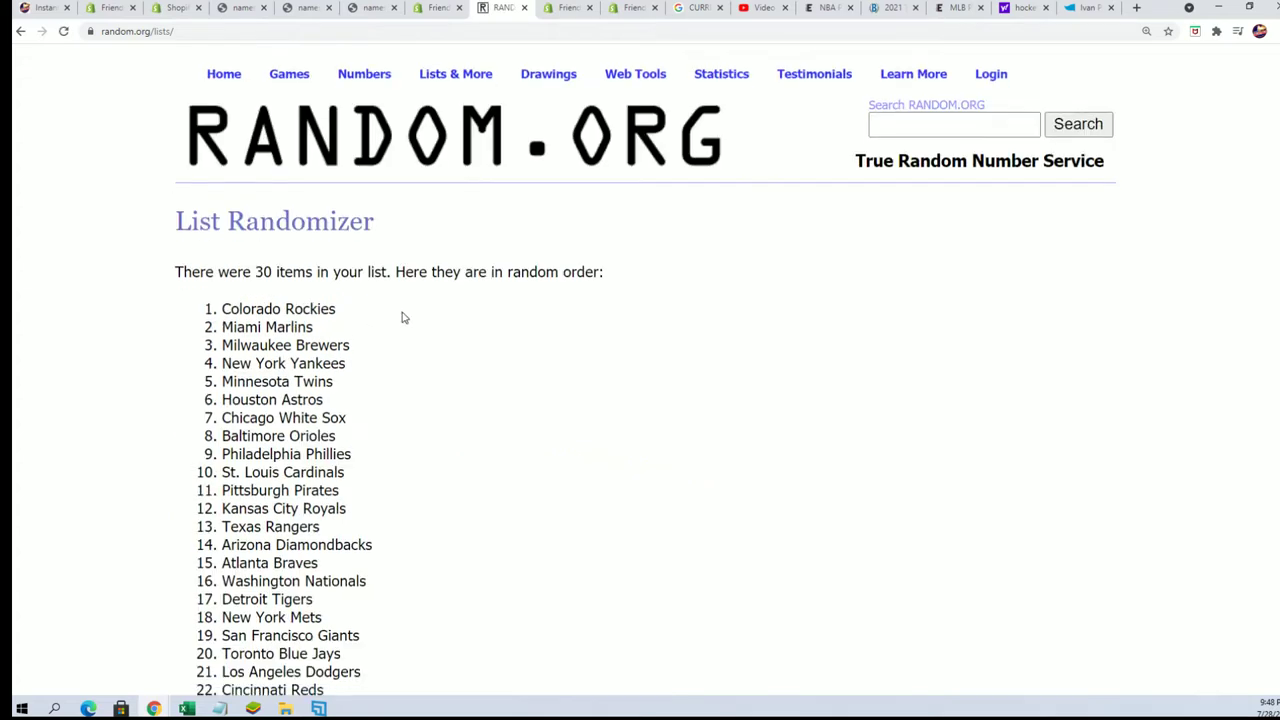
Step: Copy randomized teams 1–30, Colorado Rockies first, and switch to the AlphabeticalMLB workbook
{"action": "scroll", "coordinate": [403, 317], "scroll_direction": "down", "scroll_amount": 2}
{"action": "left_click_drag", "start_coordinate": [223, 182], "coordinate": [383, 575]}
{"action": "right_click", "coordinate": [320, 487]}
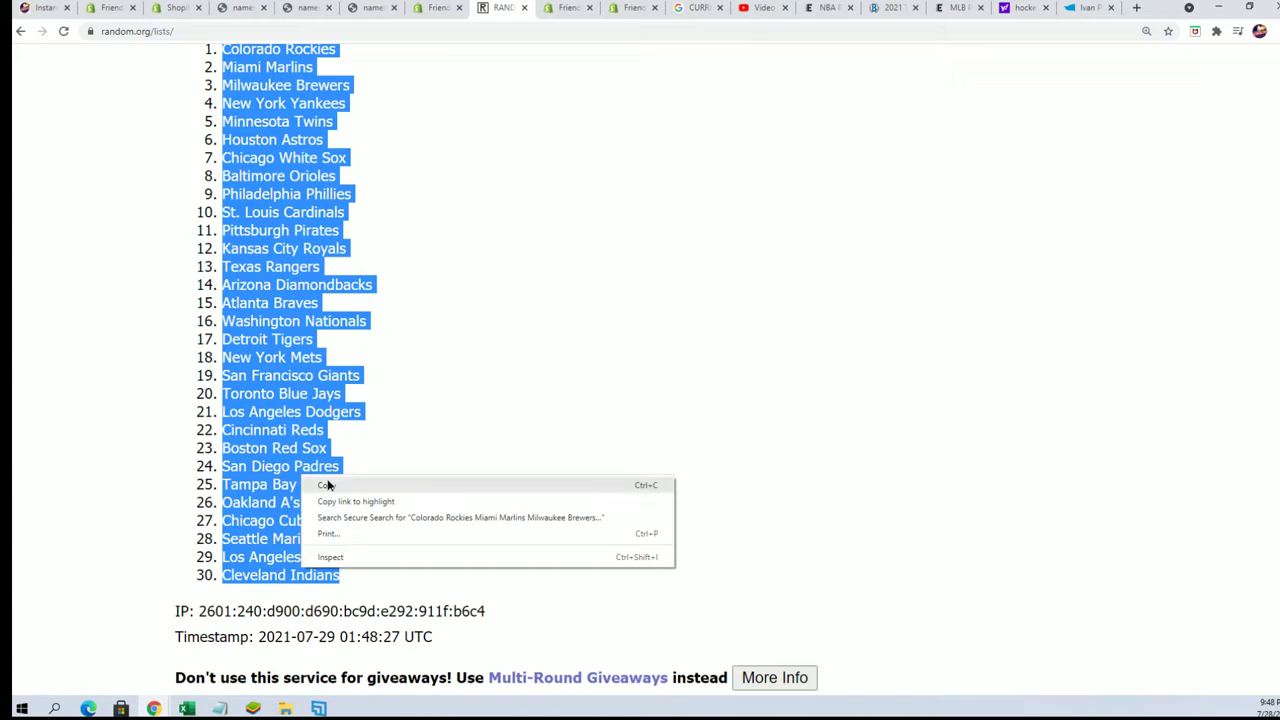
{"action": "left_click", "coordinate": [326, 486]}
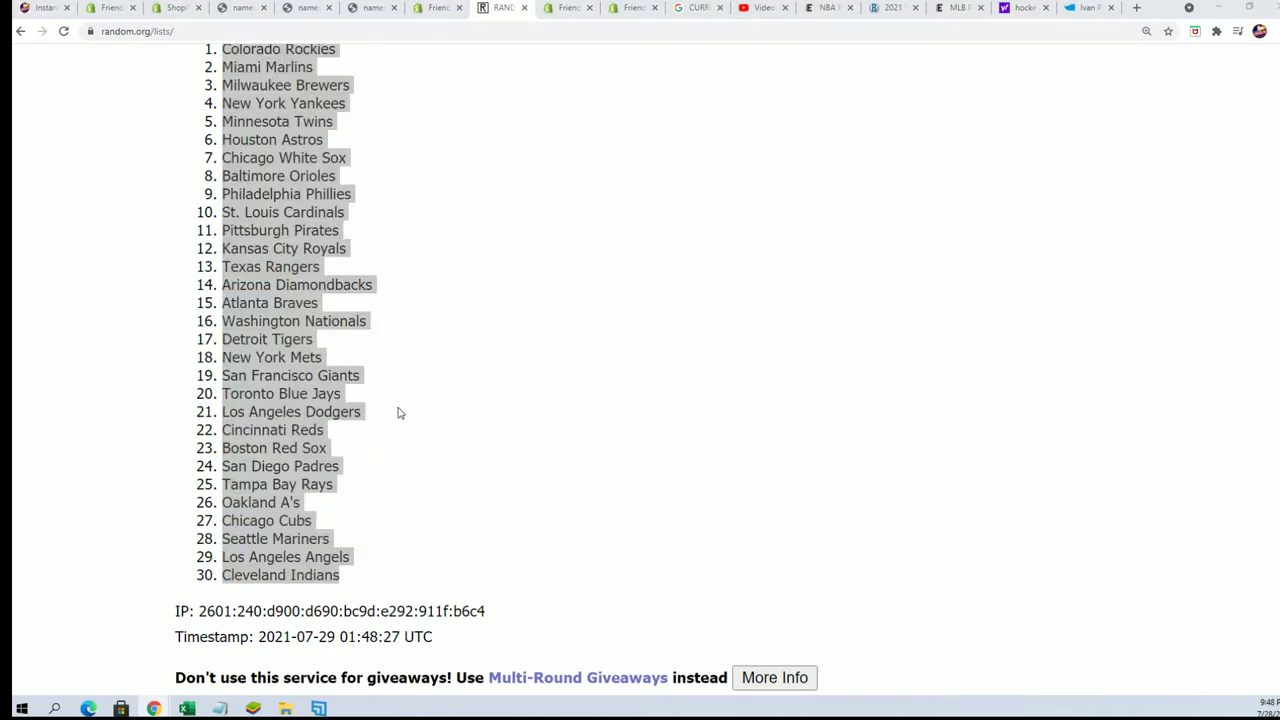
{"action": "scroll", "coordinate": [434, 446], "scroll_direction": "down", "scroll_amount": 3}
{"action": "scroll", "coordinate": [434, 446], "scroll_direction": "up", "scroll_amount": 2}
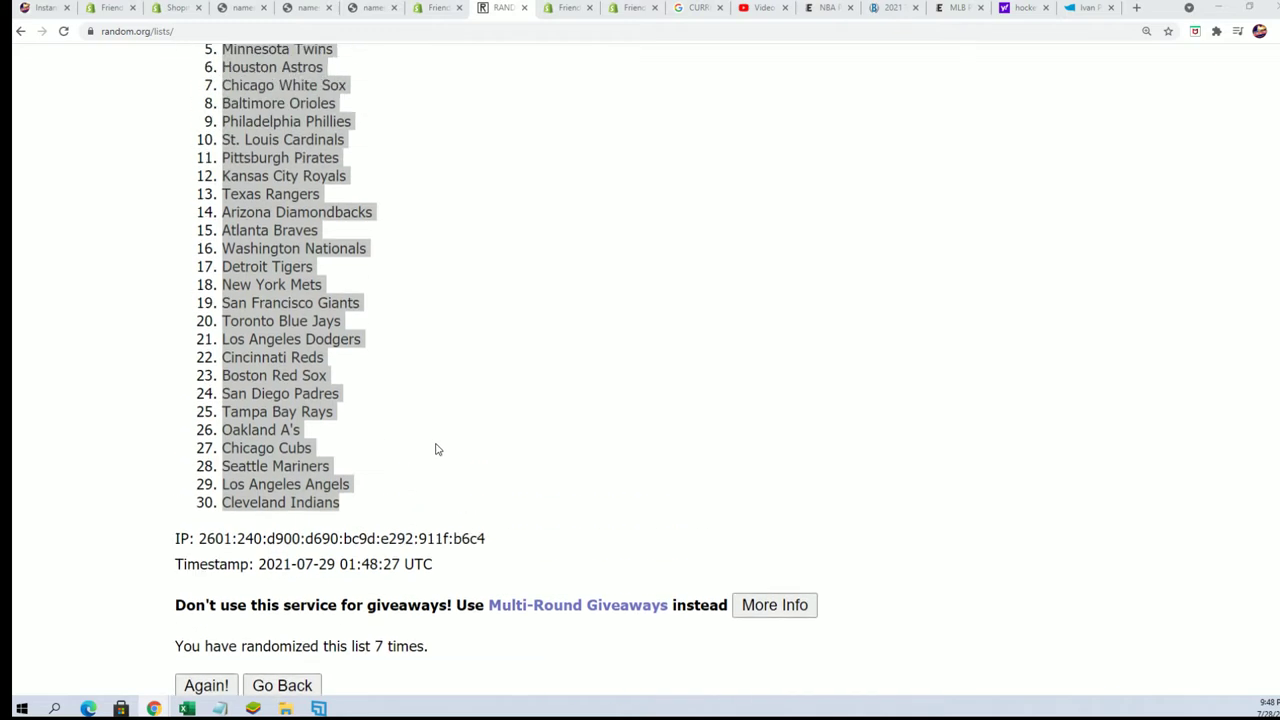
{"action": "scroll", "coordinate": [436, 450], "scroll_direction": "up", "scroll_amount": 2}
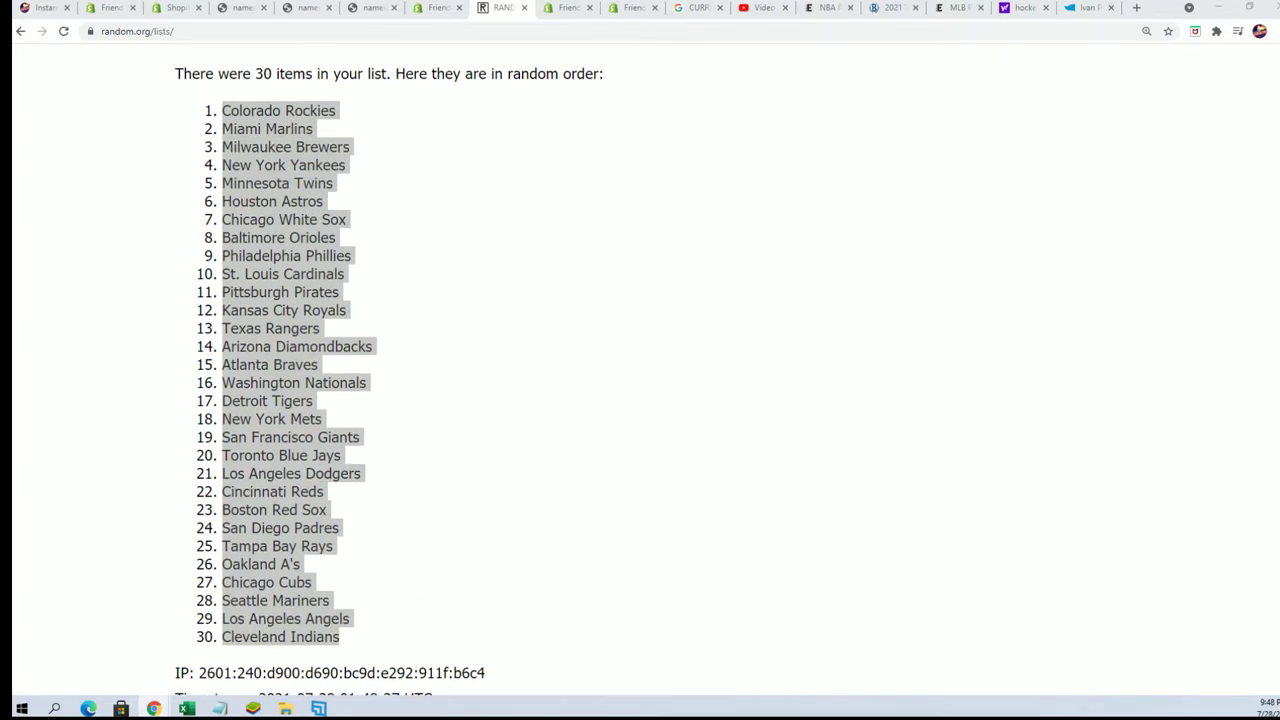
{"action": "scroll", "coordinate": [480, 456], "scroll_direction": "down", "scroll_amount": 1}
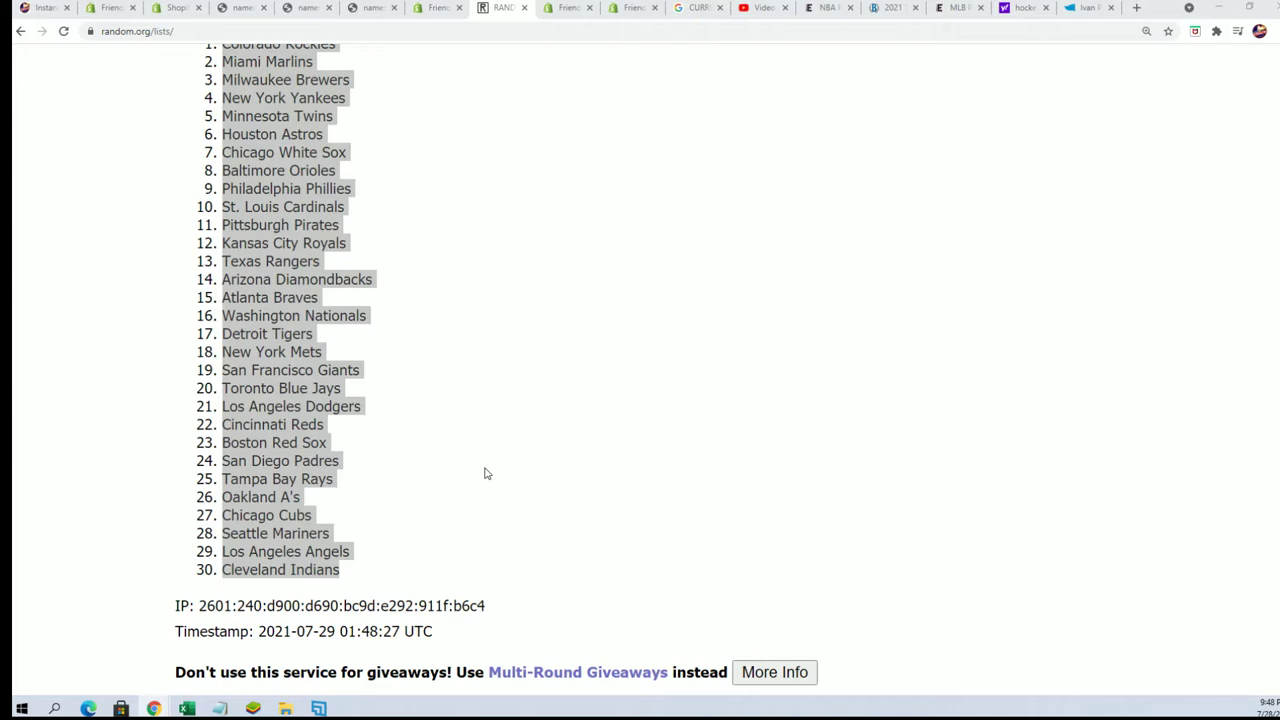
{"action": "scroll", "coordinate": [505, 615], "scroll_direction": "down", "scroll_amount": 2}
{"action": "scroll", "coordinate": [500, 606], "scroll_direction": "up", "scroll_amount": 3}
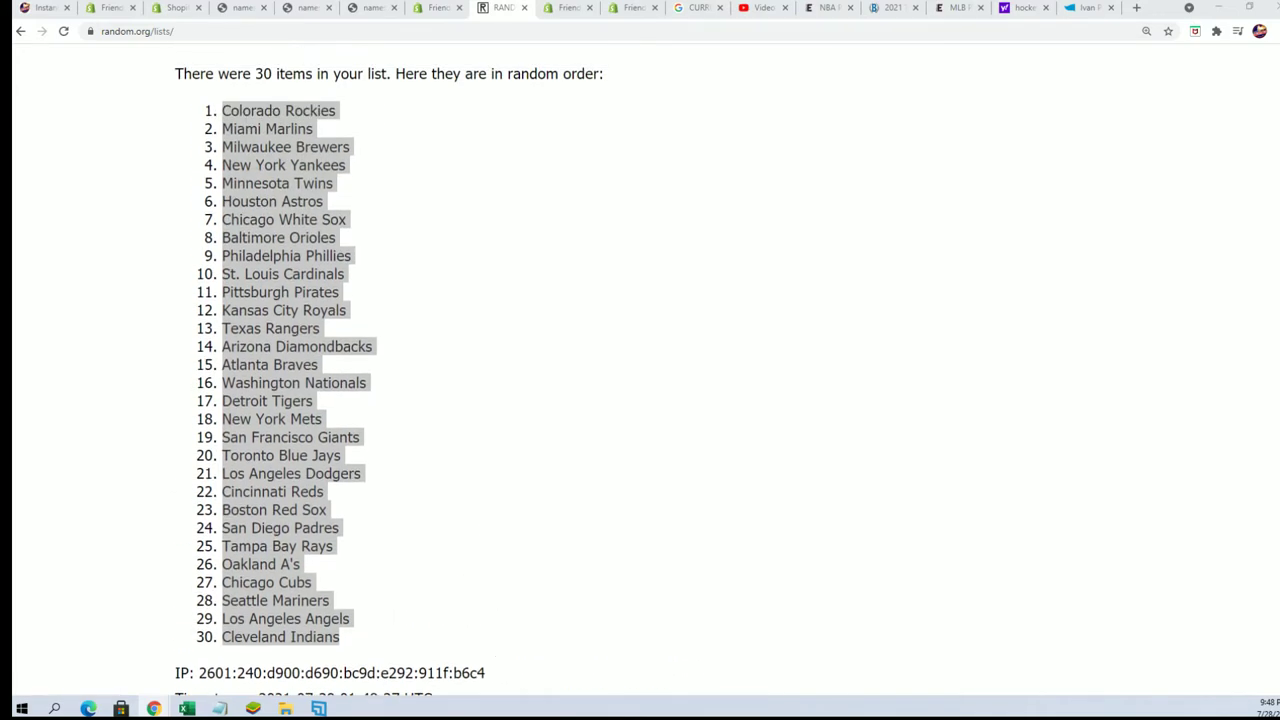
{"action": "key", "text": "alt+Tab"}
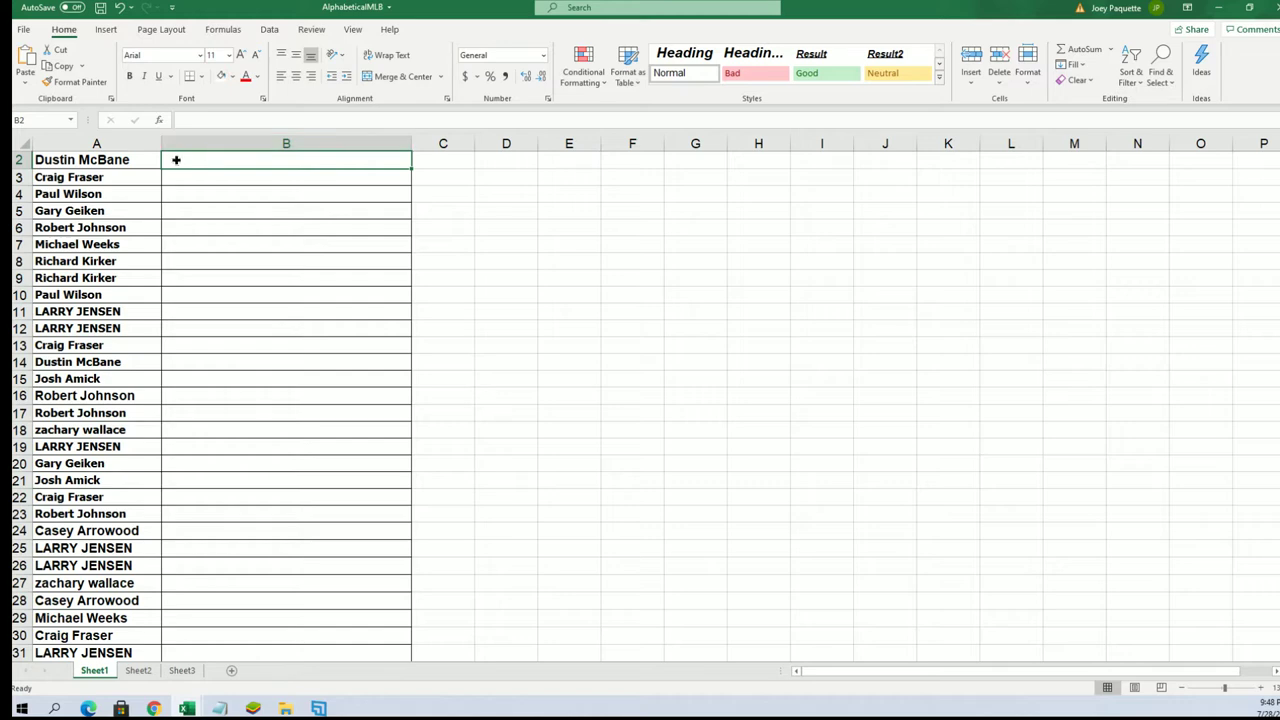
Step: Paste the randomized teams into B2 as plain Text with Paste Special
{"action": "right_click", "coordinate": [176, 160]}
{"action": "left_click", "coordinate": [225, 251]}
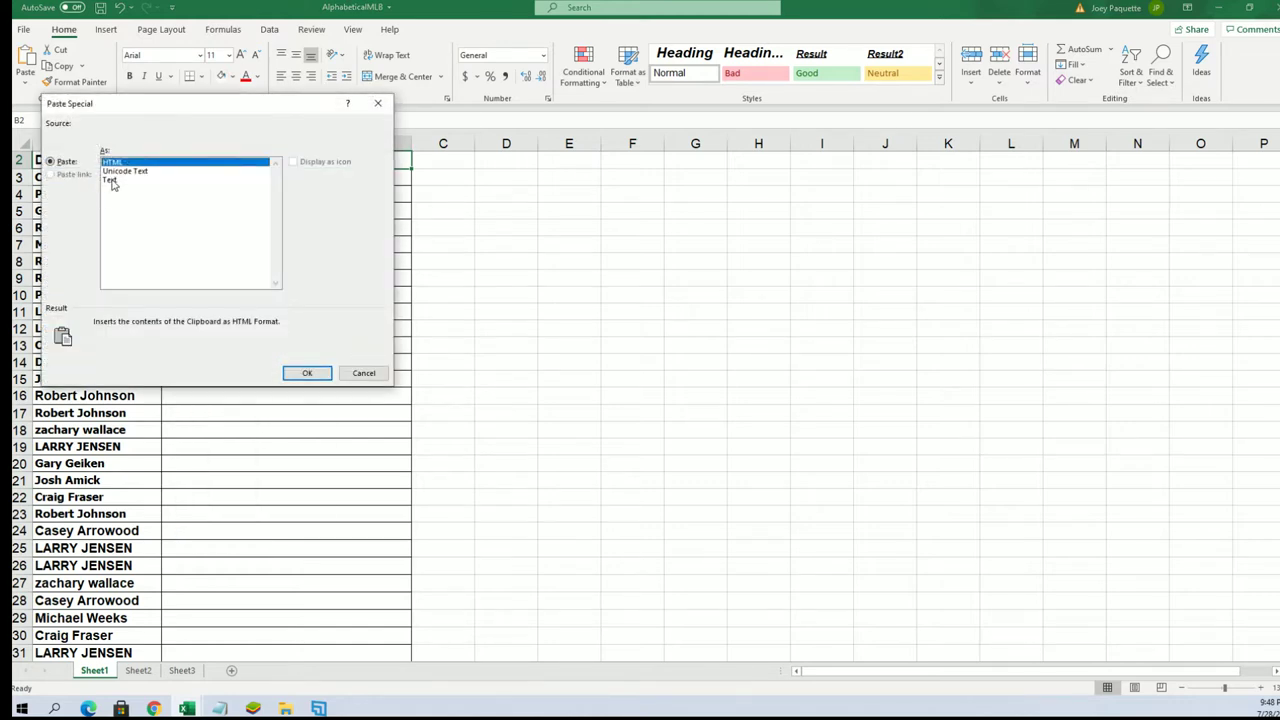
{"action": "left_click", "coordinate": [112, 181]}
{"action": "left_click", "coordinate": [307, 373]}
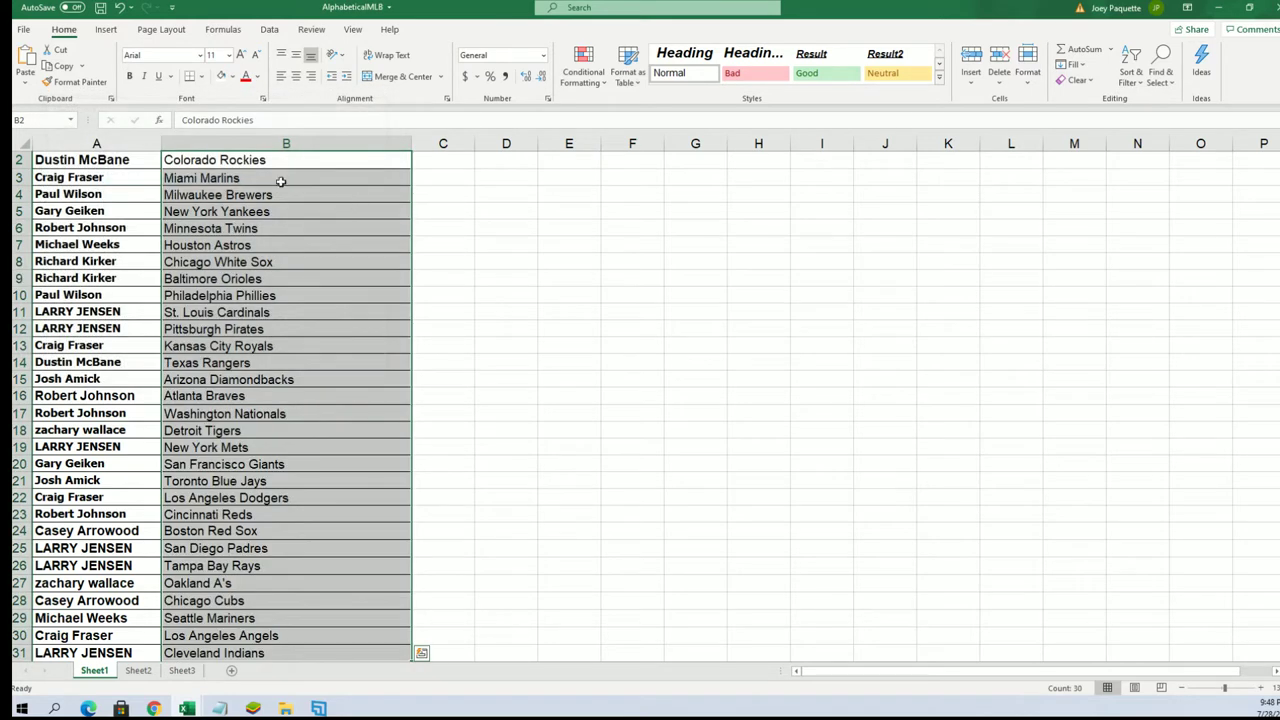
Step: Narrow column A to width 15.88
{"action": "left_click", "coordinate": [120, 143]}
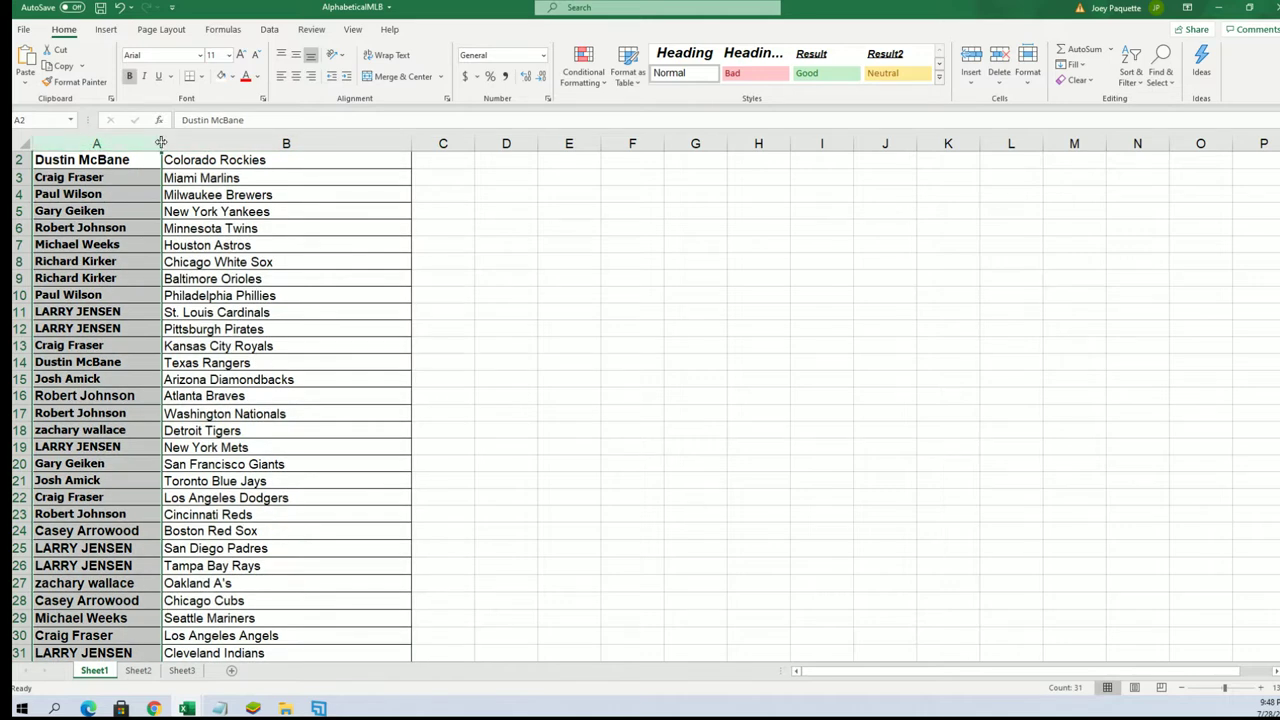
{"action": "left_click_drag", "start_coordinate": [160, 148], "coordinate": [147, 148]}
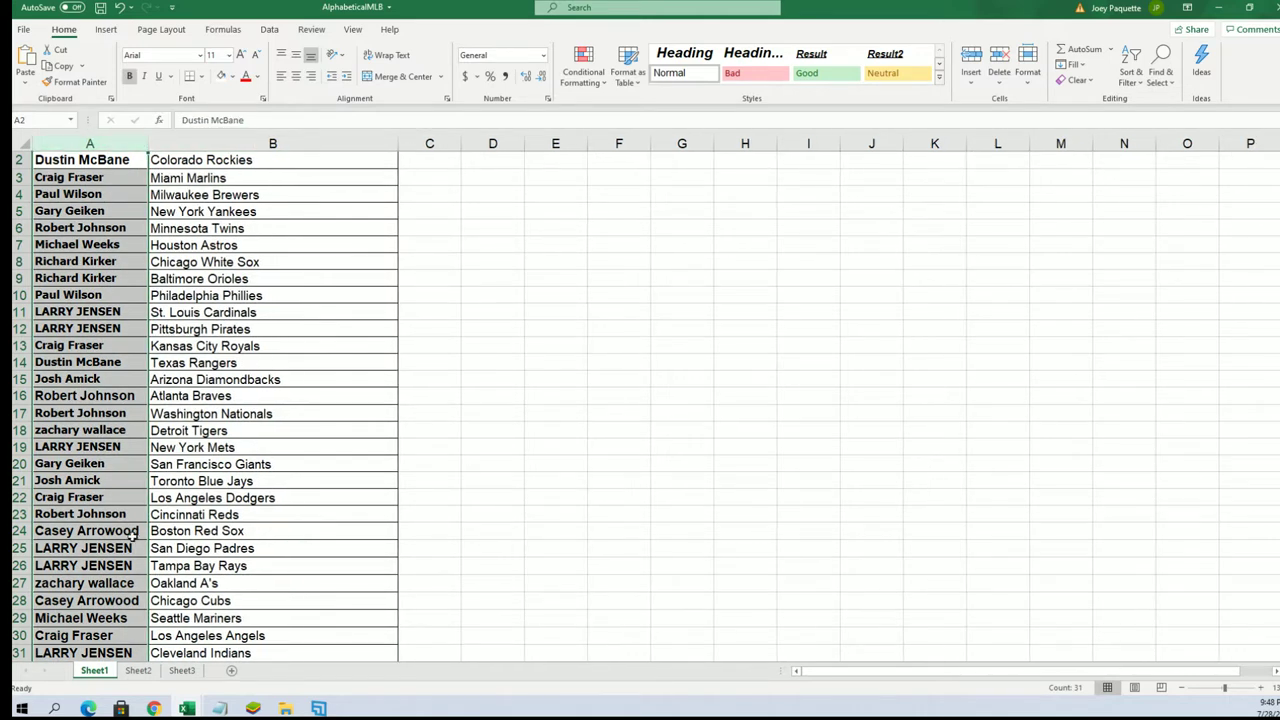
{"action": "left_click", "coordinate": [172, 530]}
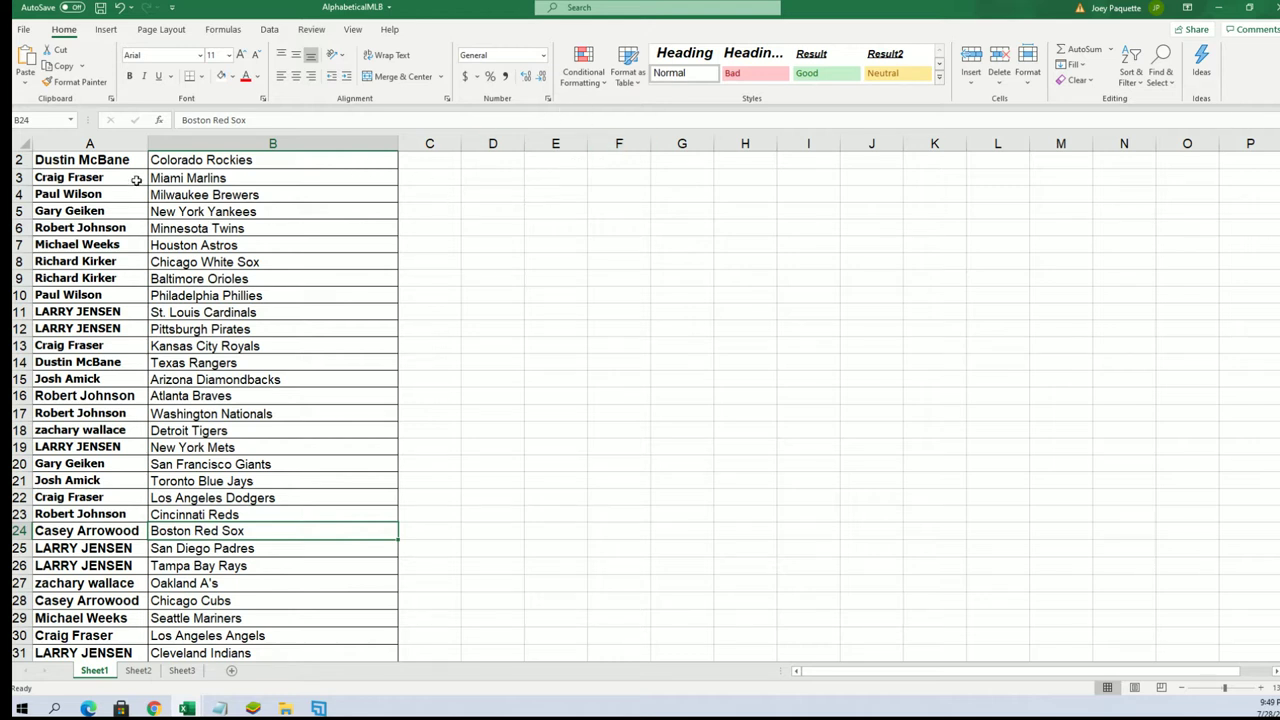
Step: Sort B2:B31 A to Z with the selection expanded, so owners stay paired with teams
{"action": "left_click_drag", "start_coordinate": [188, 160], "coordinate": [257, 660]}
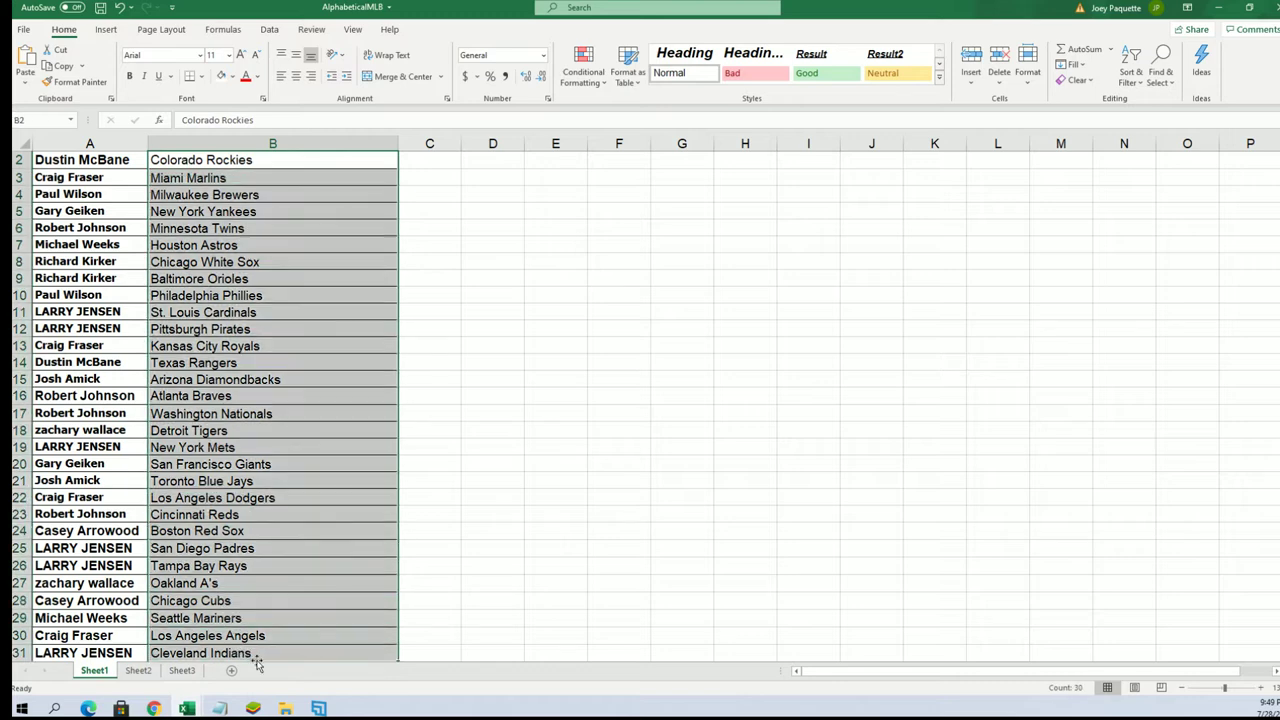
{"action": "left_click", "coordinate": [1131, 72]}
{"action": "left_click", "coordinate": [1145, 104]}
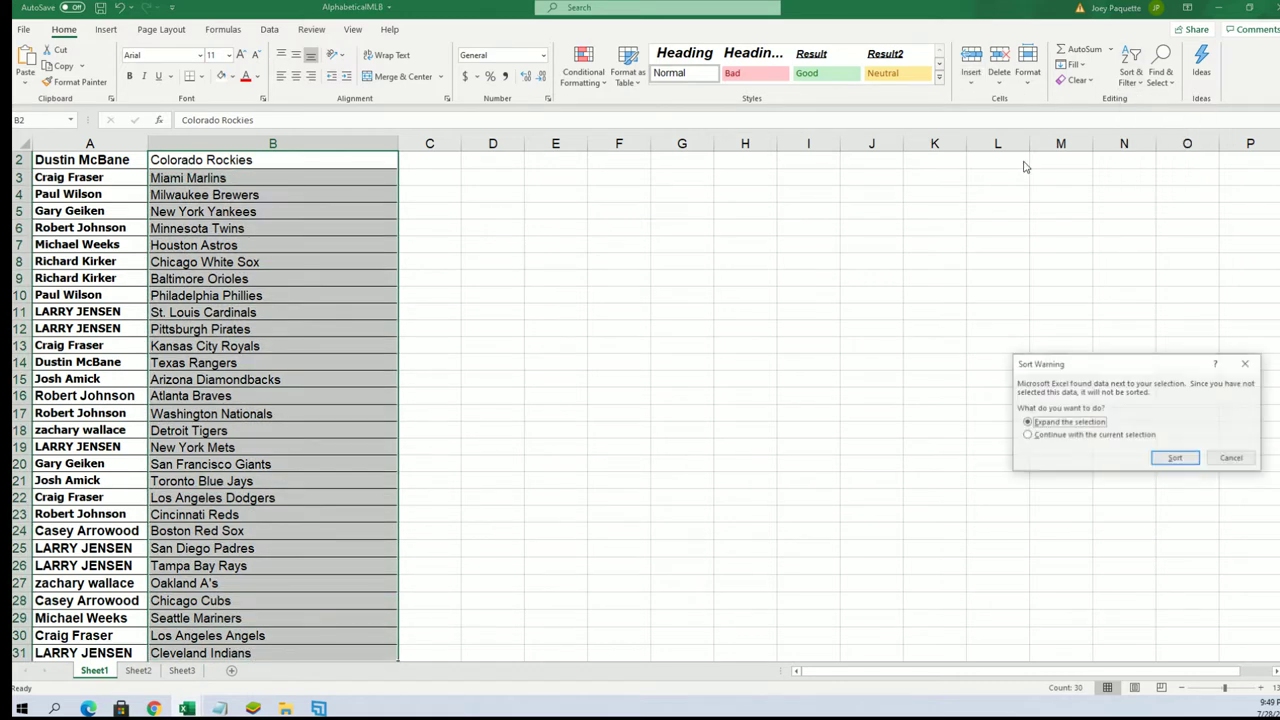
{"action": "left_click", "coordinate": [1176, 459]}
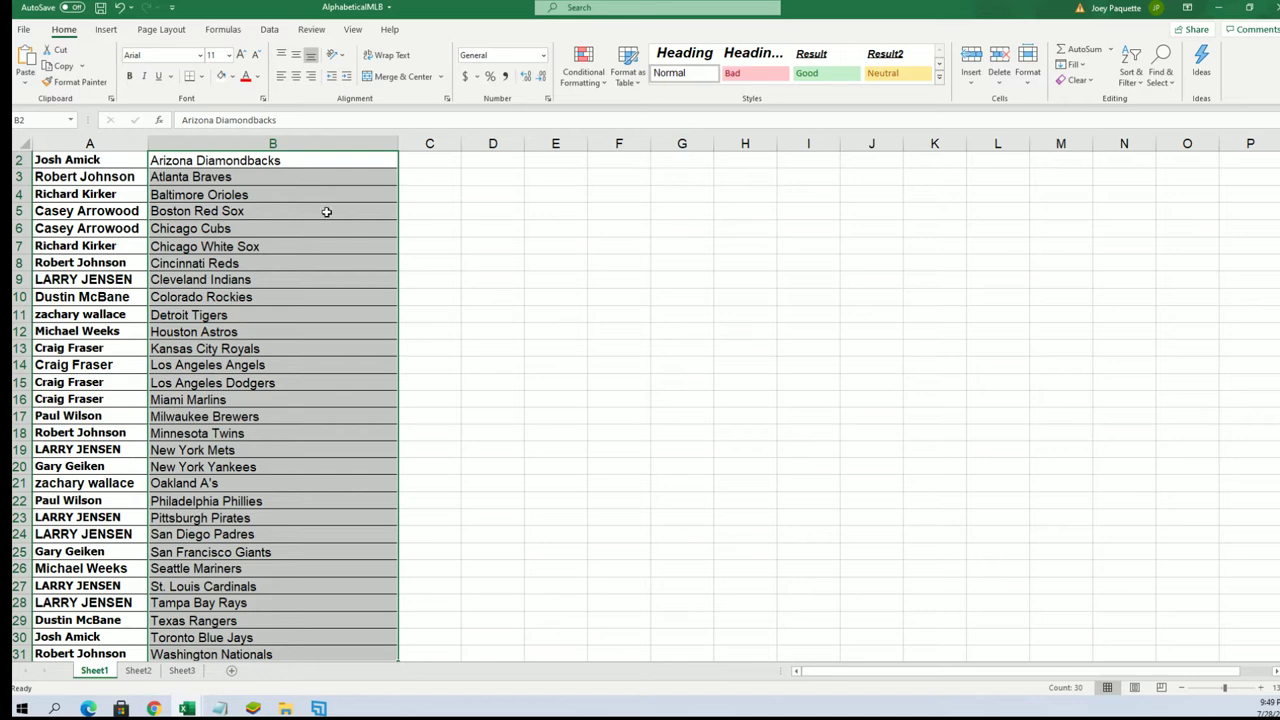
{"action": "left_click", "coordinate": [272, 160]}
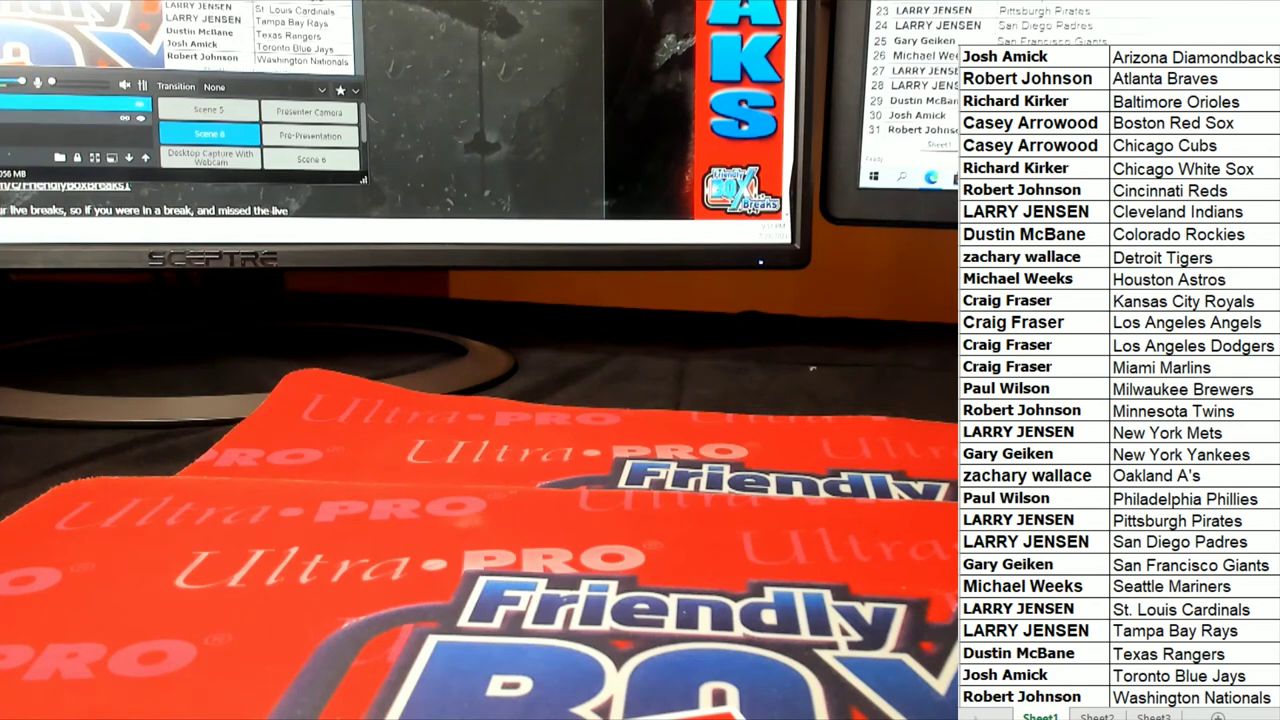
Step: Give the Chicago White Sox owner's cell a yellow fill with red text
{"action": "left_click", "coordinate": [1062, 168]}
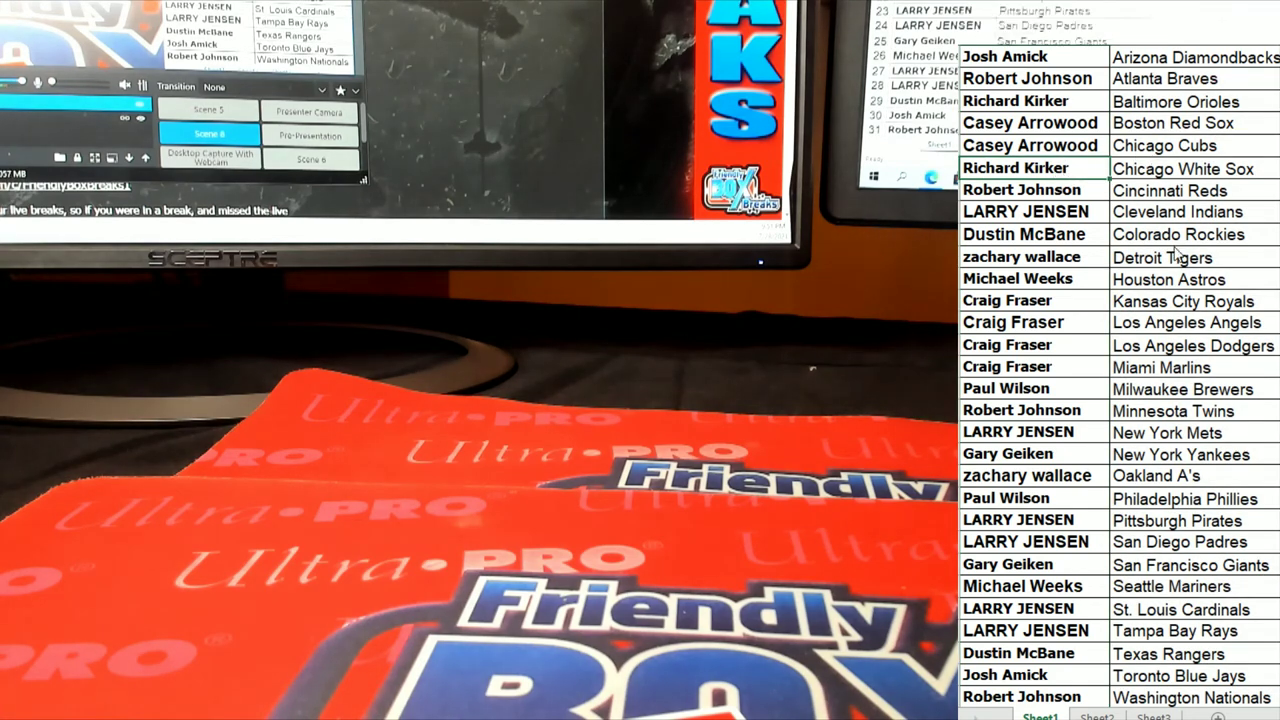
{"action": "key", "text": "F4"}
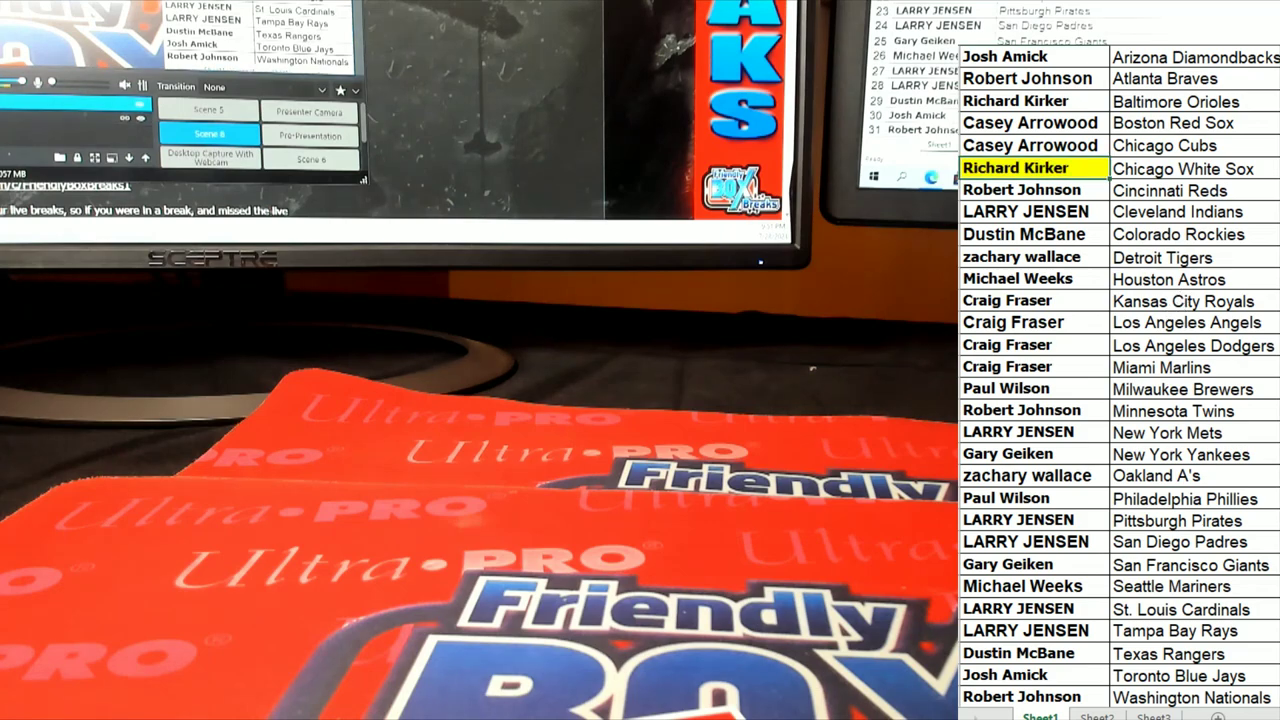